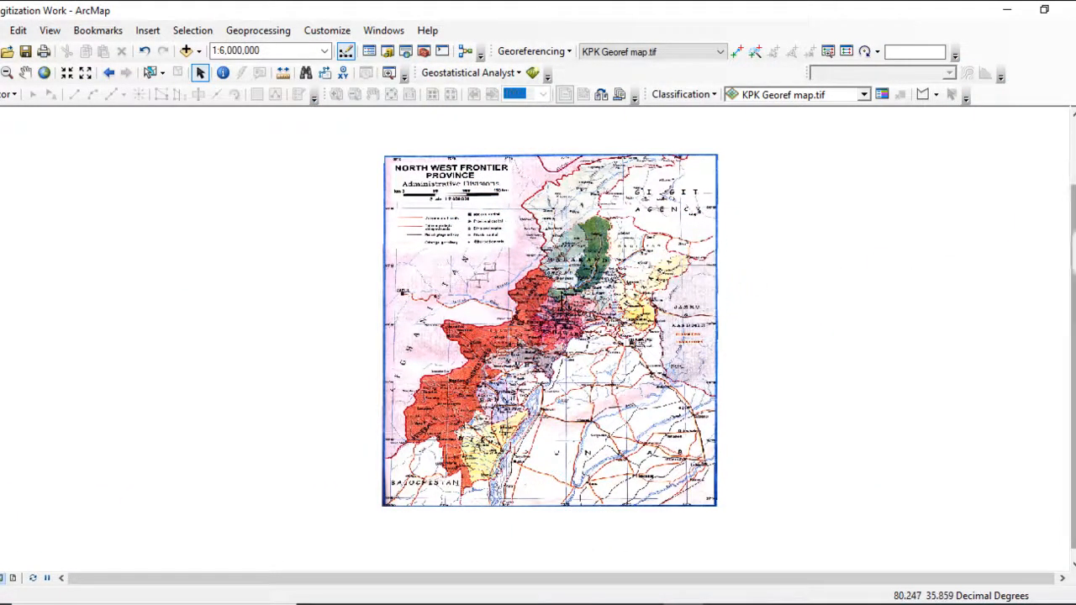
Start creating a new shapefile inside New folder under E:\B\playlist\GIS
{"action": "left_click", "coordinate": [1074, 251]}
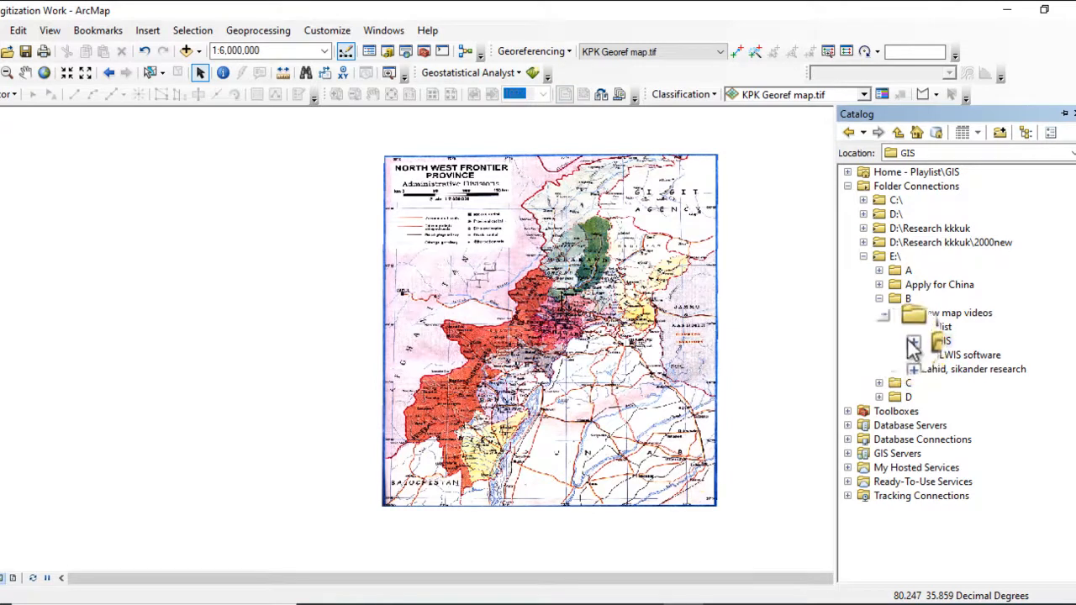
{"action": "left_click", "coordinate": [910, 342]}
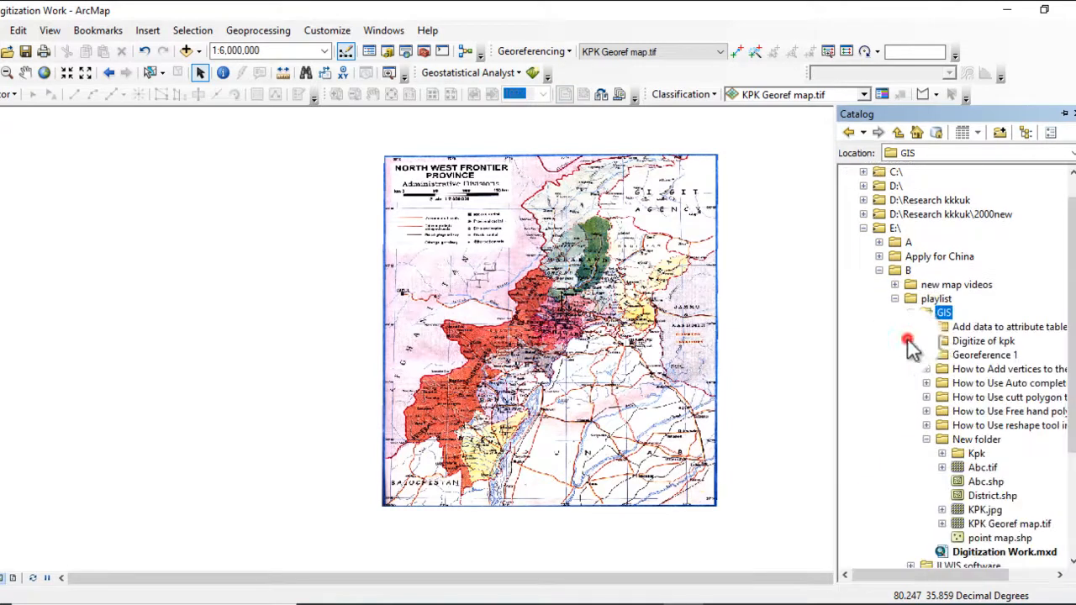
{"action": "right_click", "coordinate": [976, 440]}
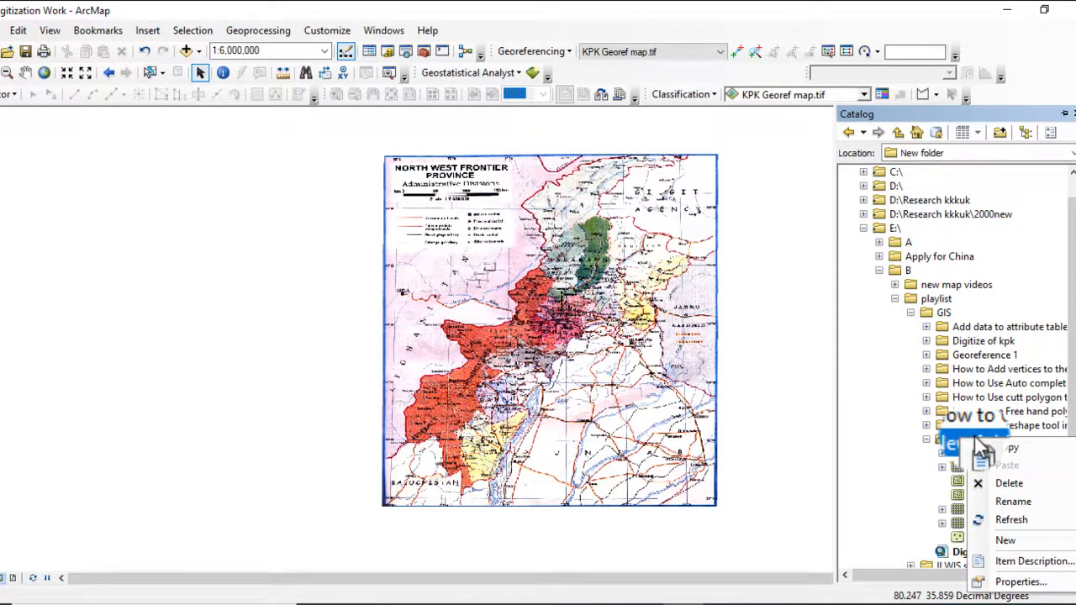
{"action": "mouse_move", "coordinate": [1024, 538]}
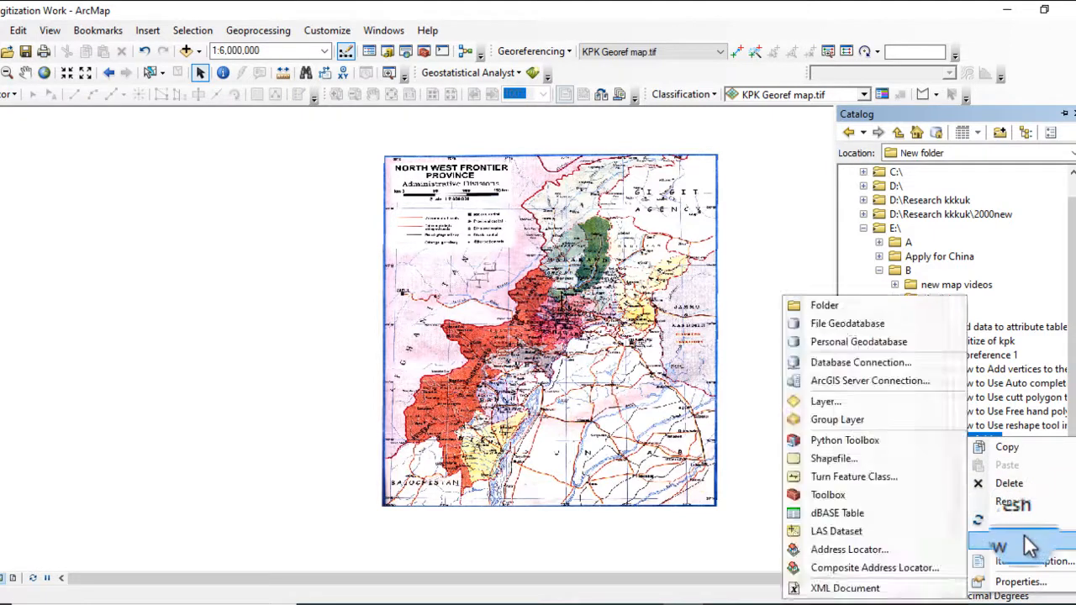
{"action": "left_click", "coordinate": [874, 460]}
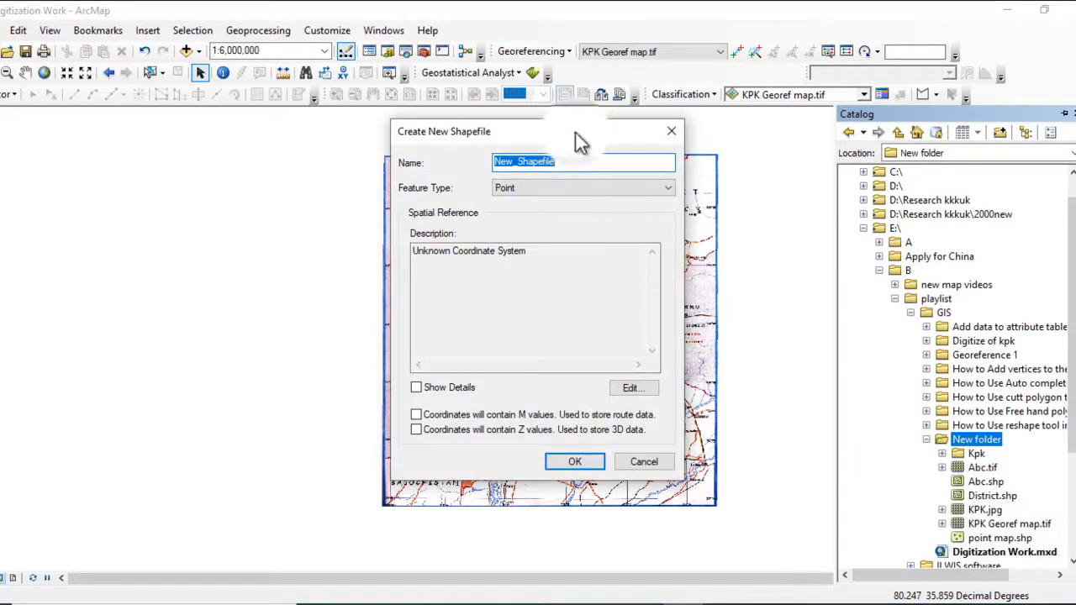
Name the new shapefile "line map" and set its feature type to Polyline
{"action": "left_click_drag", "start_coordinate": [576, 133], "coordinate": [633, 133]}
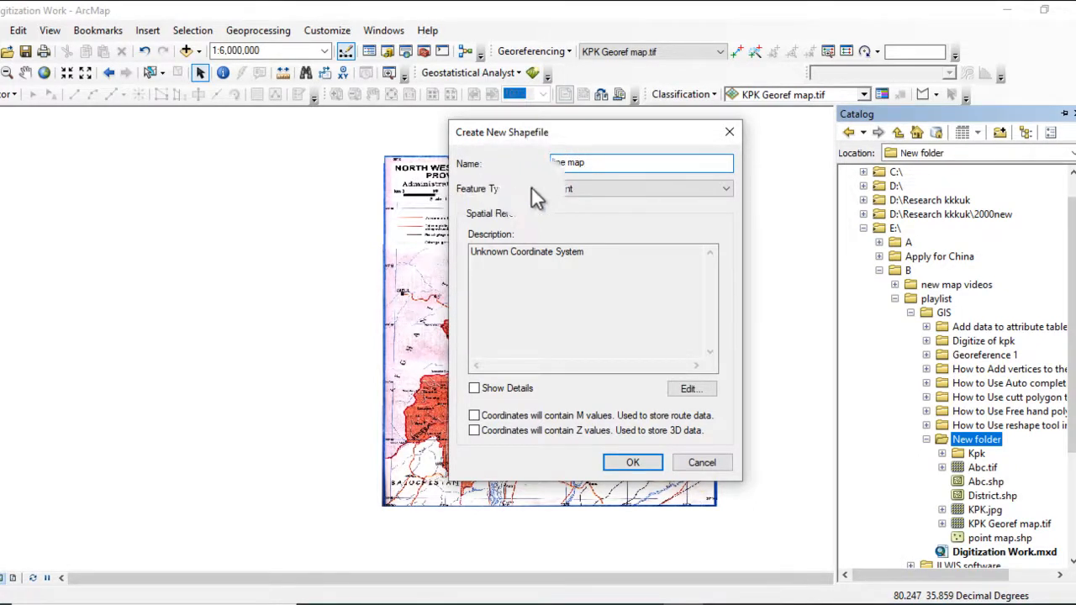
{"action": "left_click", "coordinate": [628, 184]}
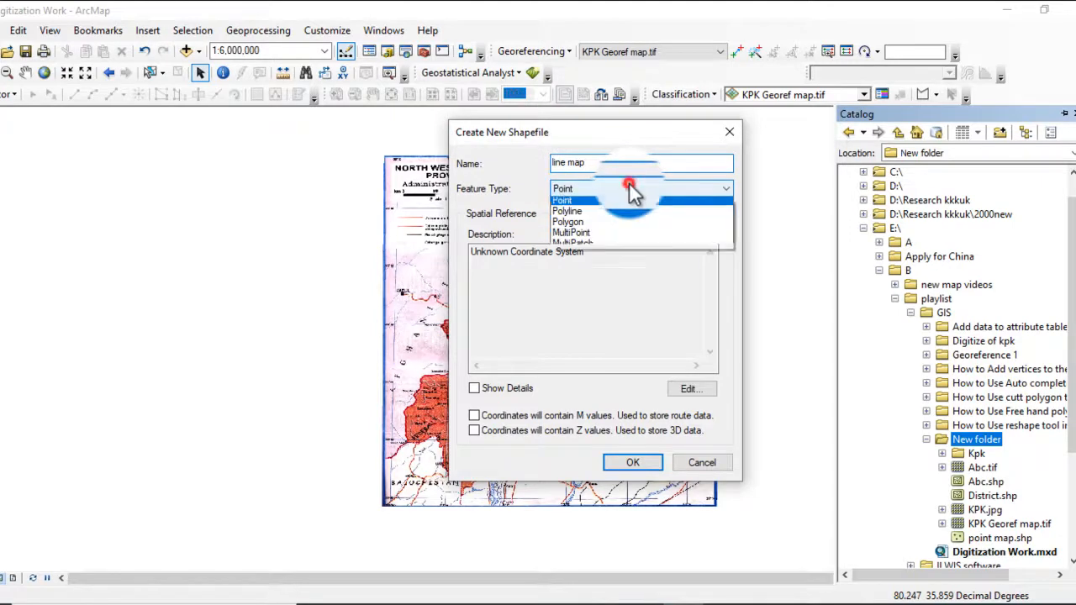
{"action": "left_click", "coordinate": [597, 211]}
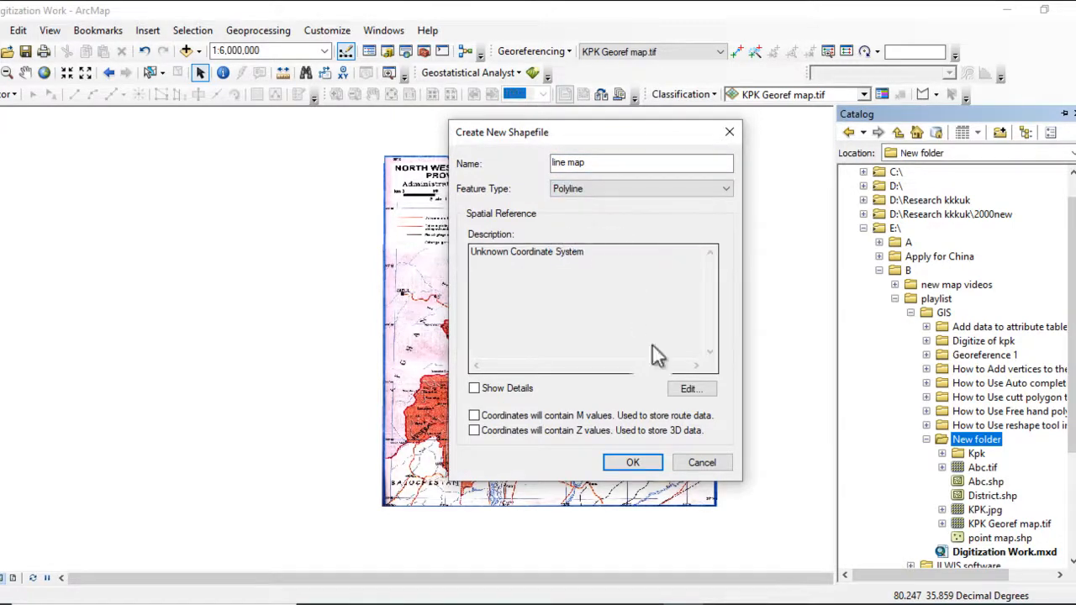
Assign the GCS_WGS_1984 geographic coordinate system to the shapefile and create it, then collapse the Catalog
{"action": "left_click", "coordinate": [689, 389]}
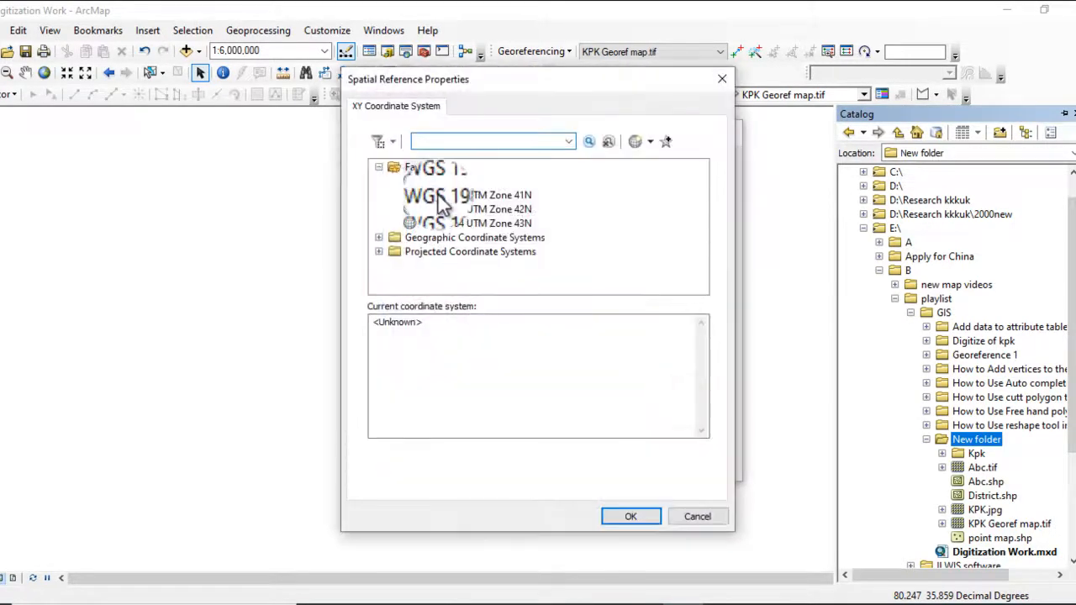
{"action": "left_click", "coordinate": [437, 182]}
{"action": "left_click", "coordinate": [649, 516]}
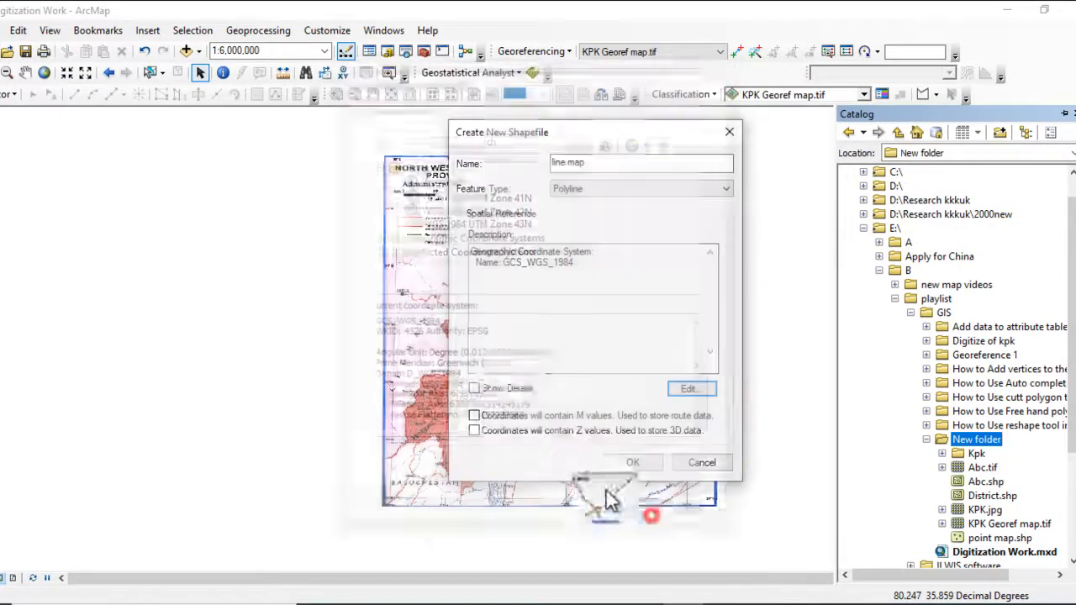
{"action": "left_click", "coordinate": [476, 389]}
{"action": "left_click", "coordinate": [633, 462]}
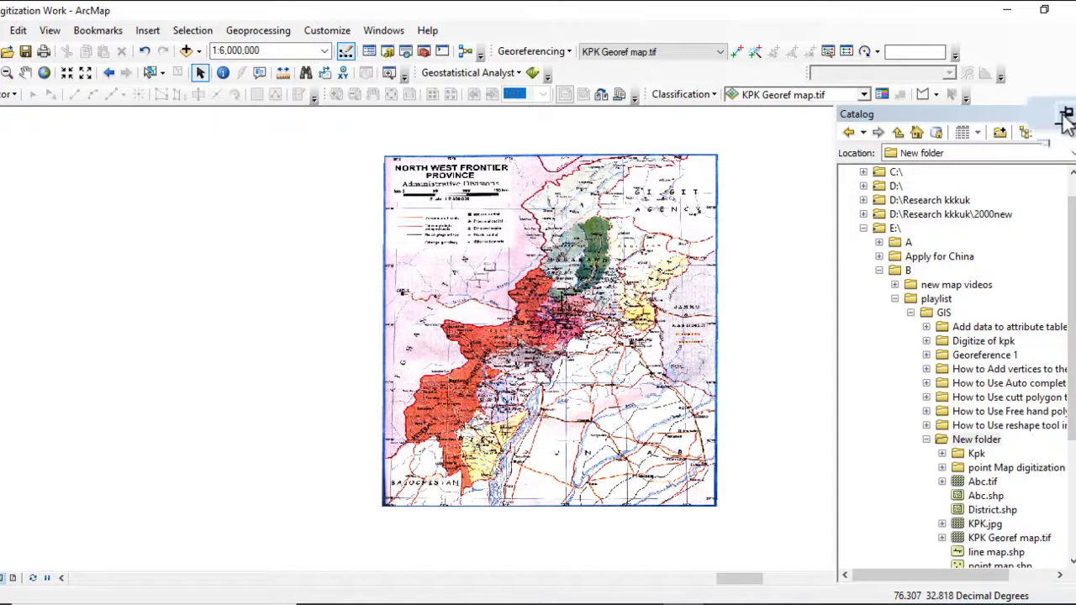
{"action": "left_click", "coordinate": [1066, 114]}
{"action": "left_click", "coordinate": [1065, 114]}
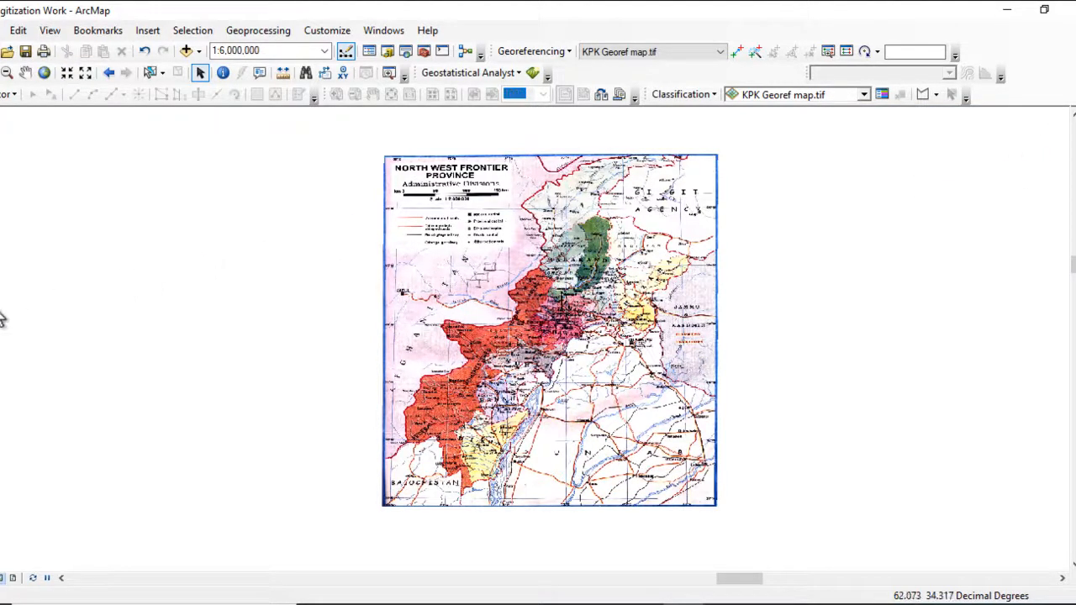
Set the line map layer's symbol width to 2, keeping the plain blue line after browsing the available line styles
{"action": "mouse_move", "coordinate": [2, 319]}
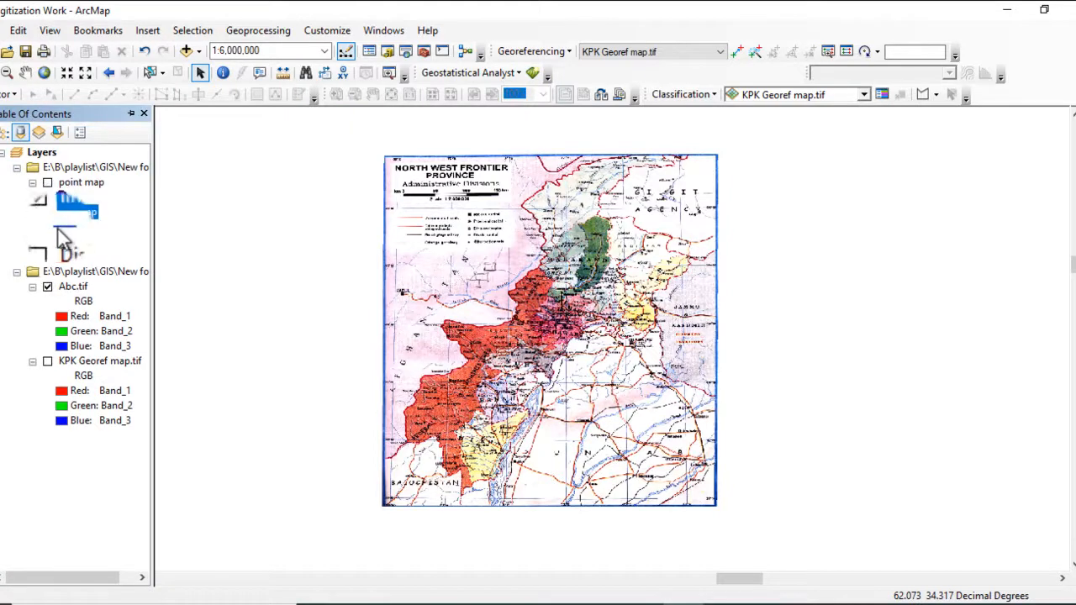
{"action": "left_click", "coordinate": [56, 227]}
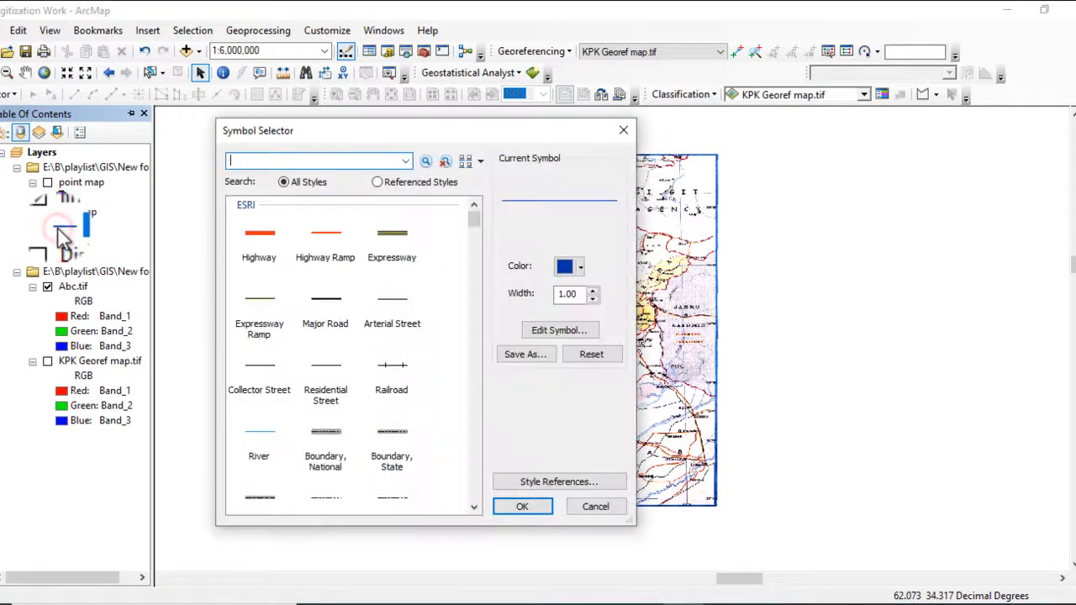
{"action": "left_click", "coordinate": [595, 291]}
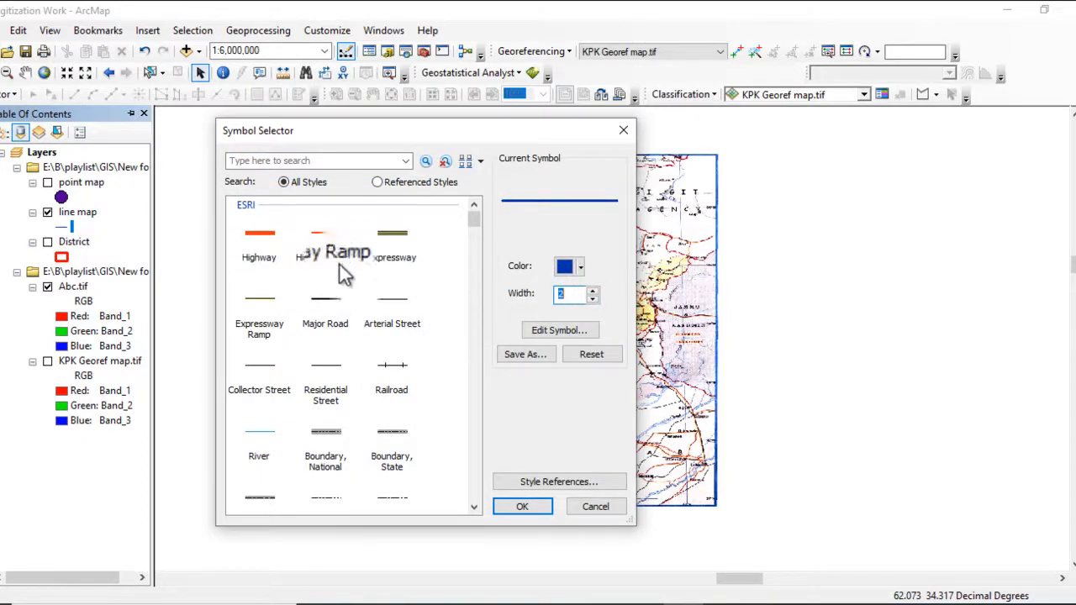
{"action": "scroll", "coordinate": [323, 269], "scroll_direction": "down", "scroll_amount": 7}
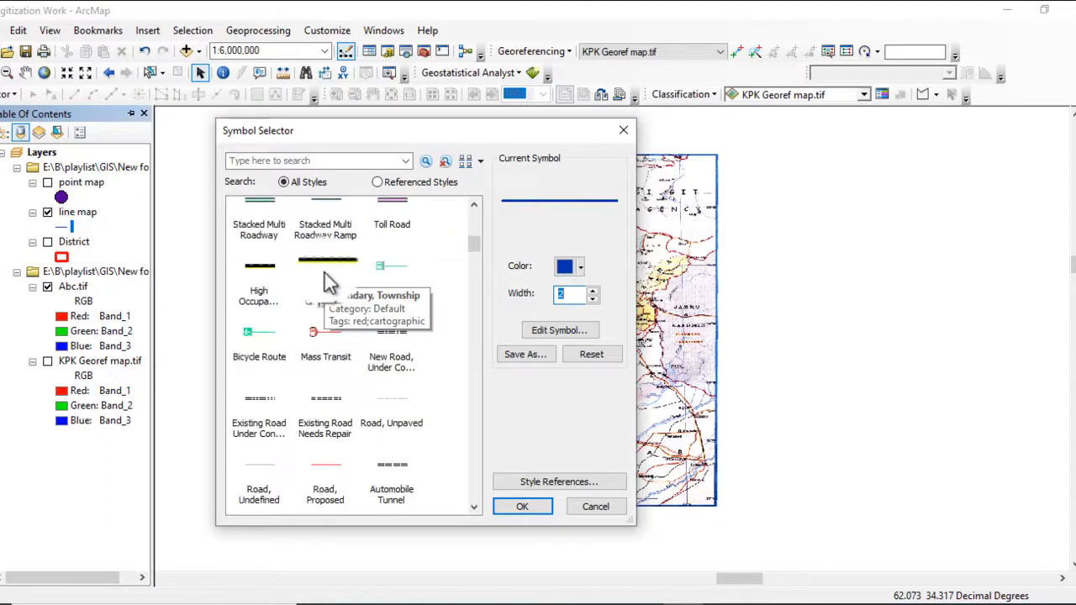
{"action": "scroll", "coordinate": [330, 282], "scroll_direction": "up", "scroll_amount": 7}
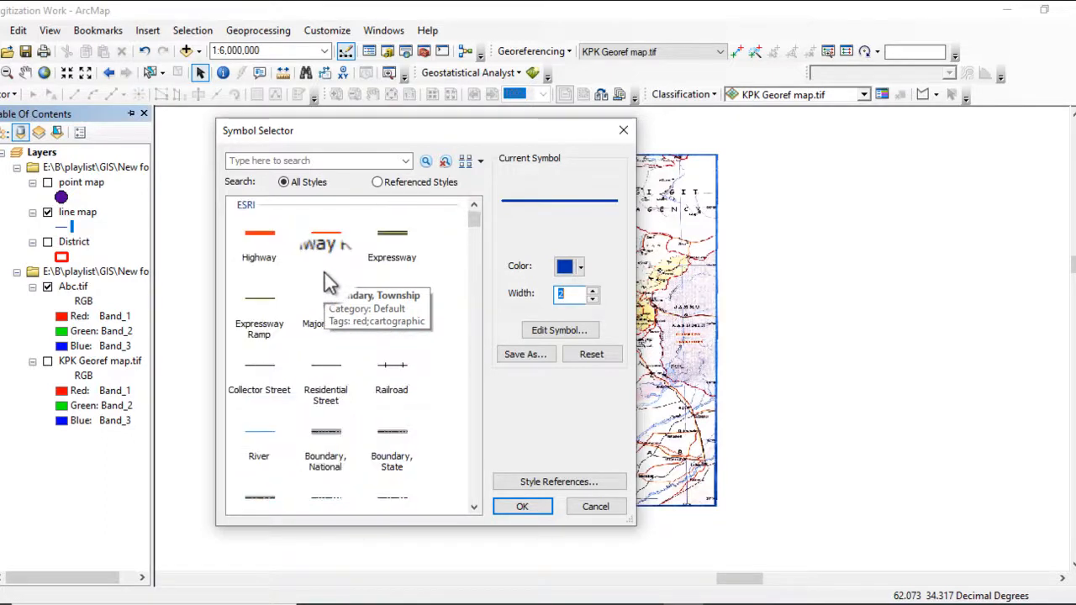
{"action": "scroll", "coordinate": [385, 267], "scroll_direction": "down", "scroll_amount": 3}
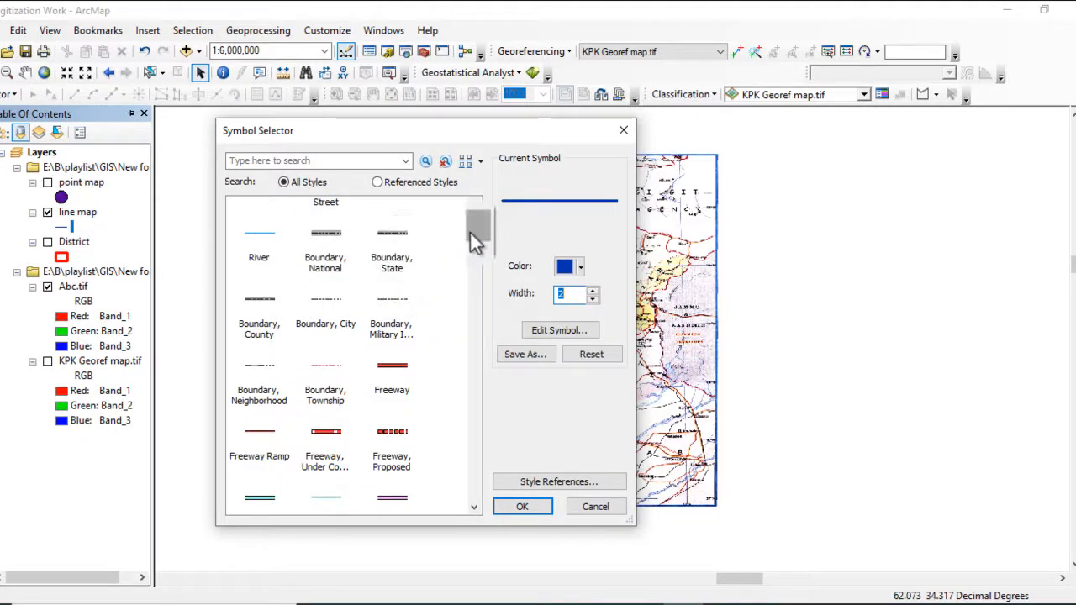
{"action": "left_click_drag", "start_coordinate": [470, 231], "coordinate": [471, 223]}
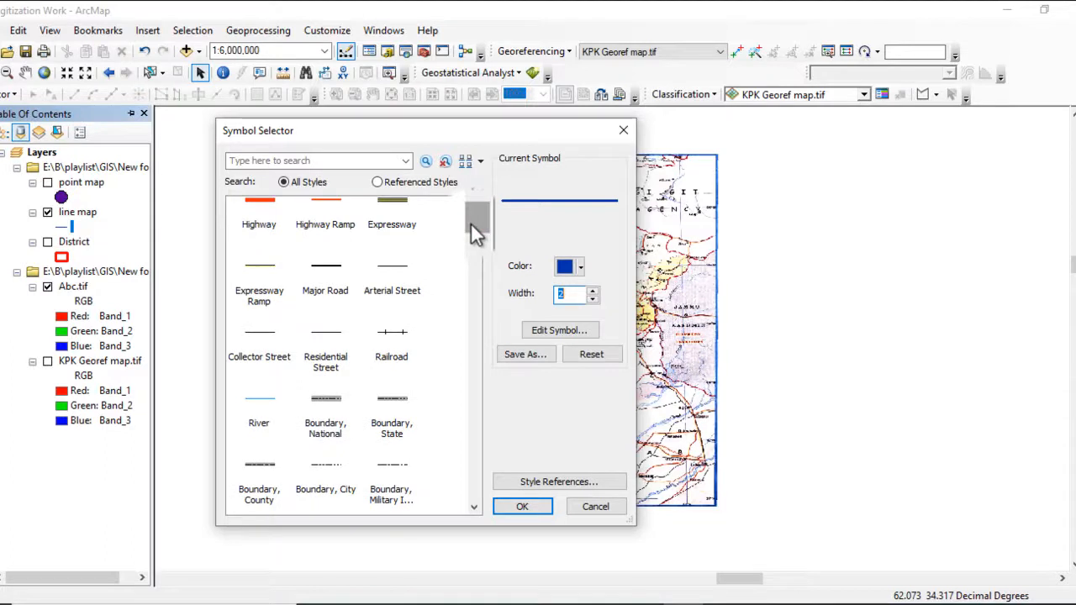
{"action": "left_click", "coordinate": [473, 225]}
{"action": "left_click_drag", "start_coordinate": [471, 222], "coordinate": [471, 222]}
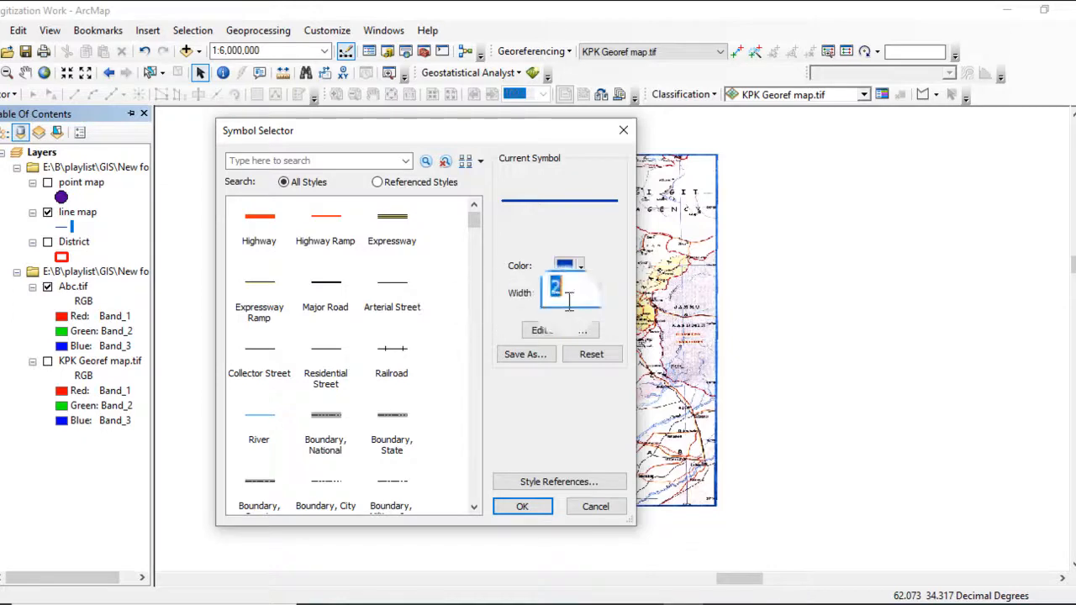
{"action": "left_click", "coordinate": [520, 507]}
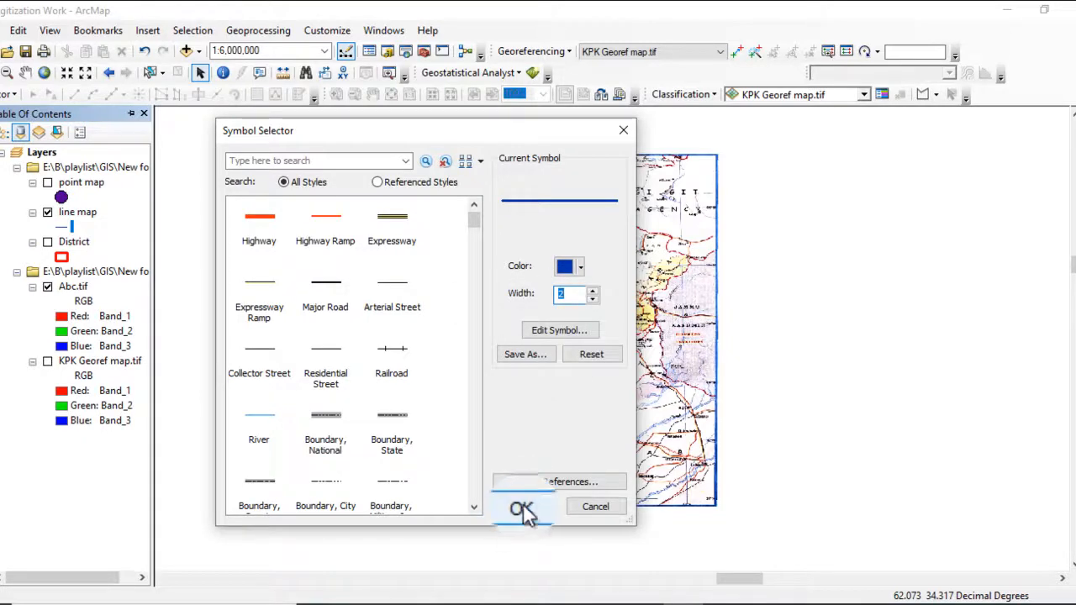
{"action": "left_click", "coordinate": [131, 113]}
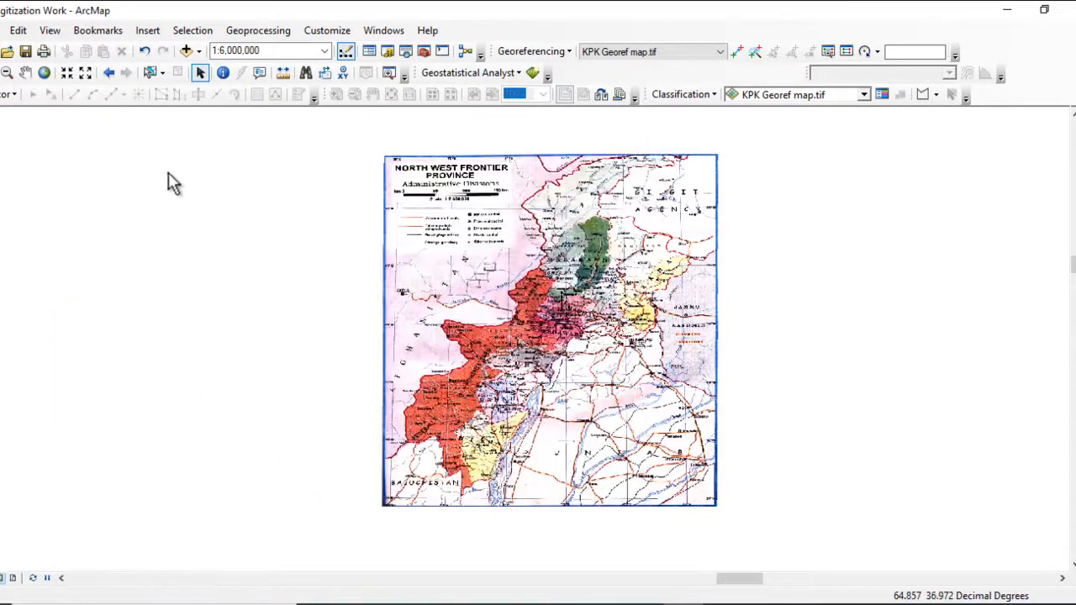
Start an edit session and choose the line map template with the Line construction tool
{"action": "left_click", "coordinate": [10, 94]}
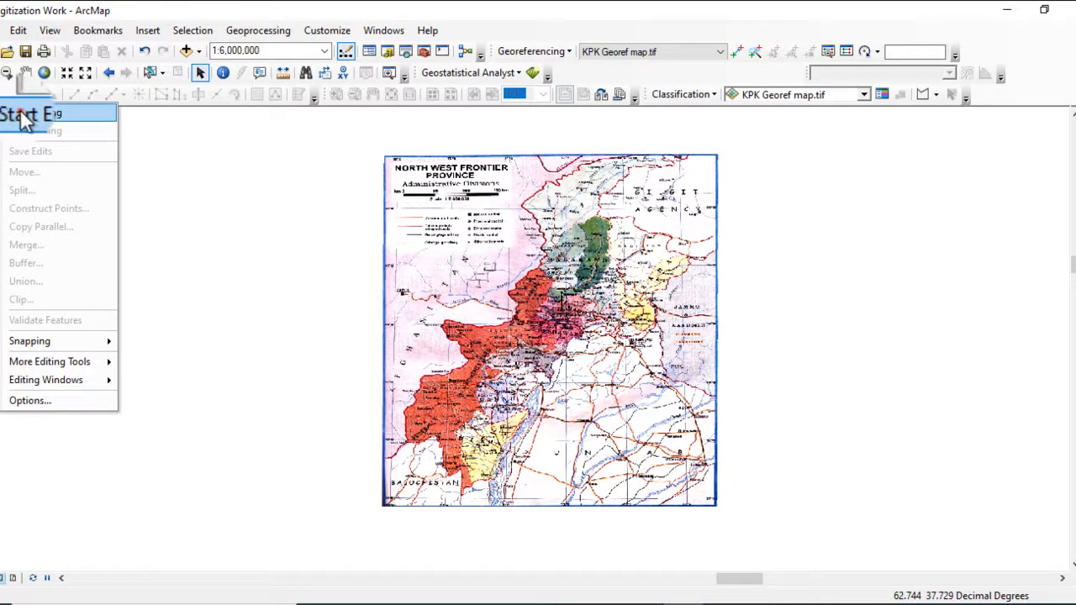
{"action": "left_click", "coordinate": [25, 115]}
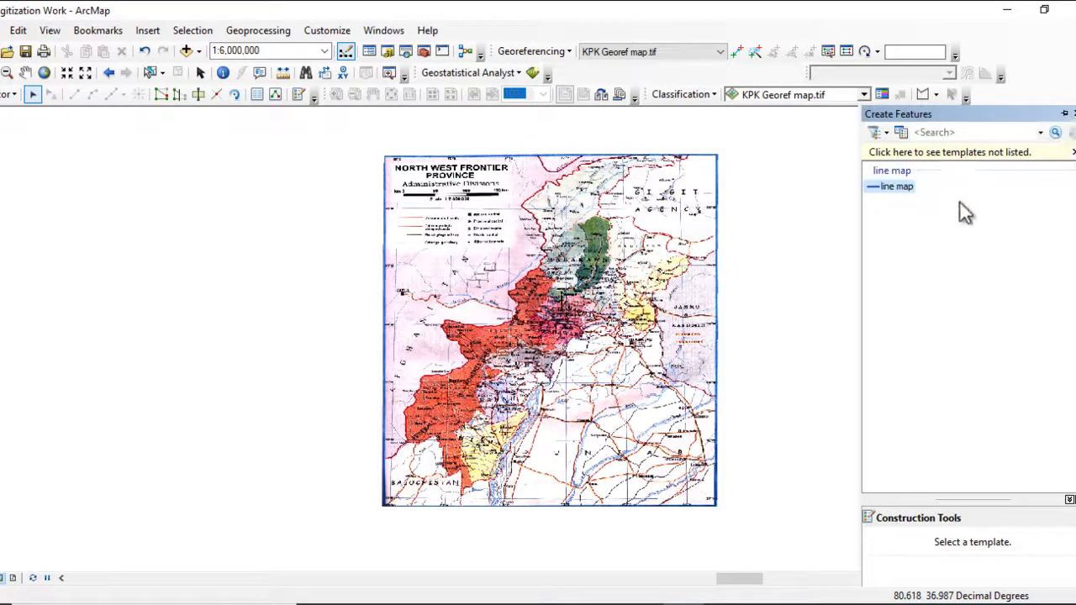
{"action": "left_click", "coordinate": [892, 187]}
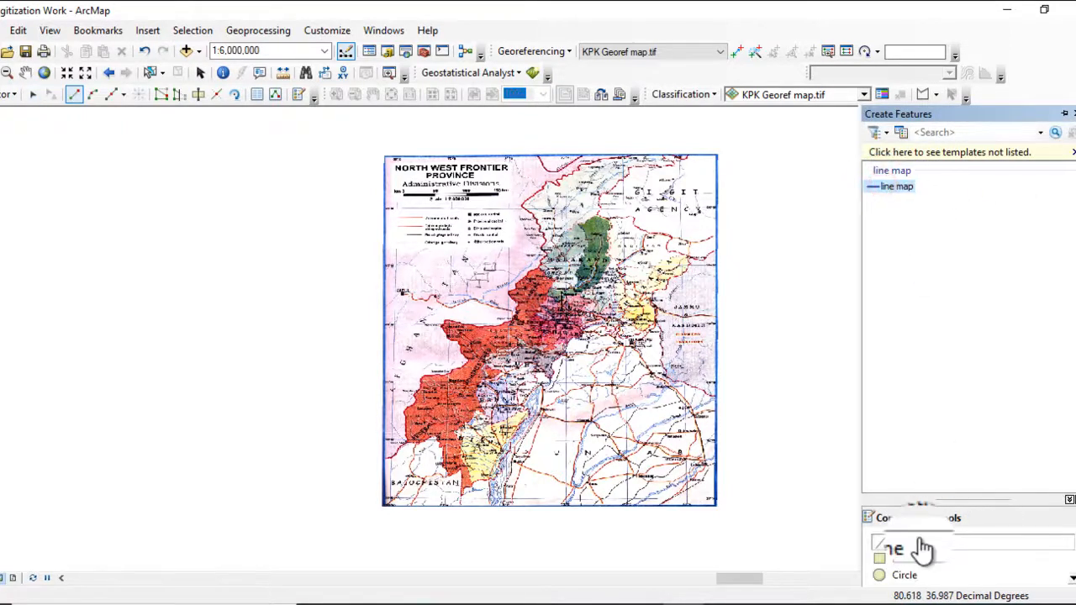
{"action": "left_click", "coordinate": [893, 546]}
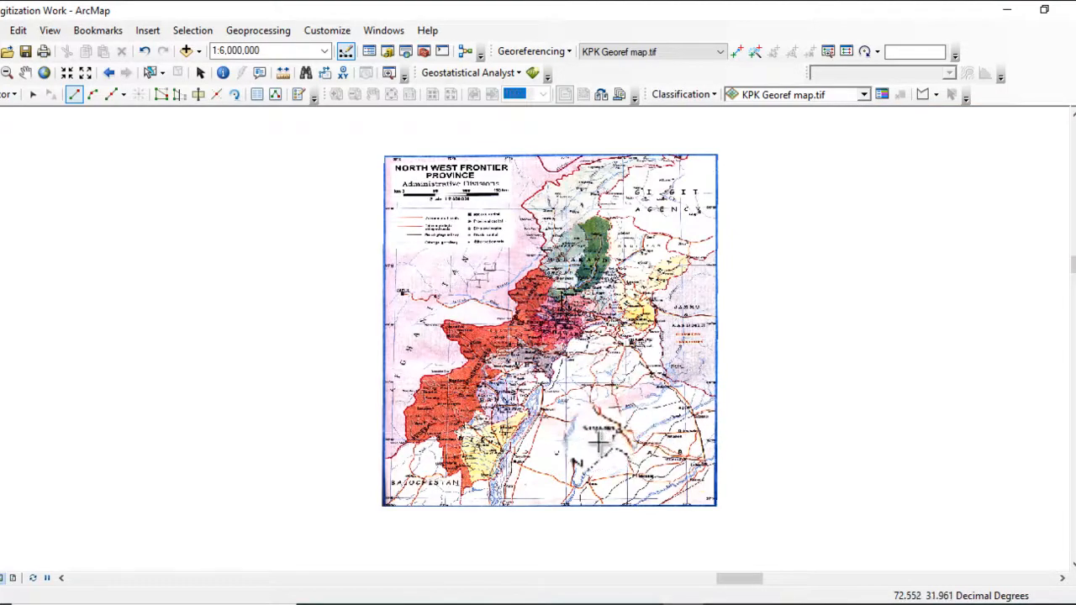
Start a road line at Mianwali and trace the red road northeast to the bend beside Namal Lake
{"action": "scroll", "coordinate": [593, 450], "scroll_direction": "down", "scroll_amount": 3}
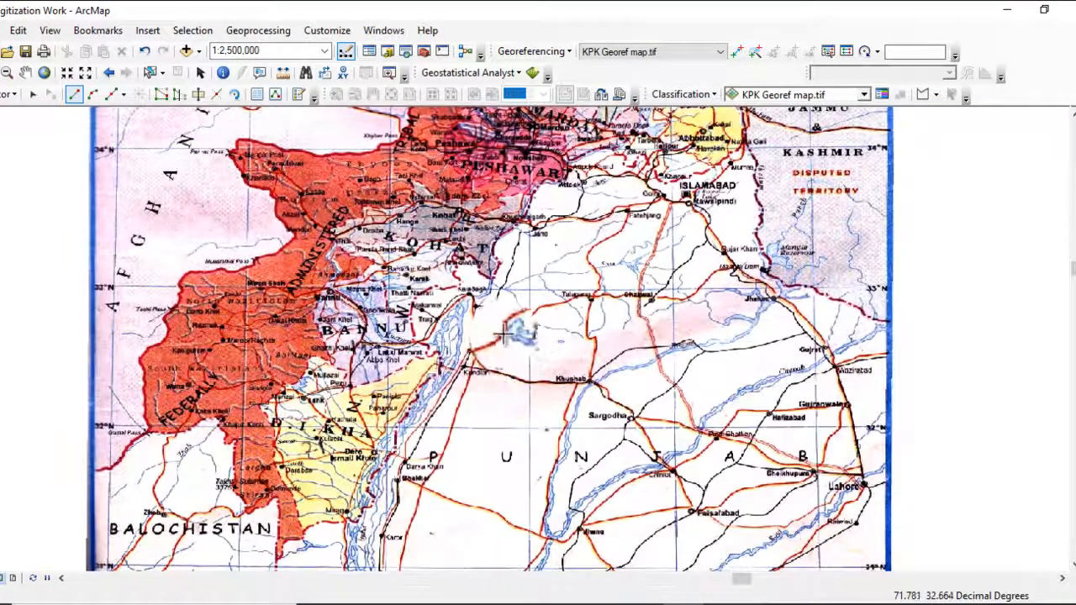
{"action": "scroll", "coordinate": [506, 294], "scroll_direction": "down", "scroll_amount": 1}
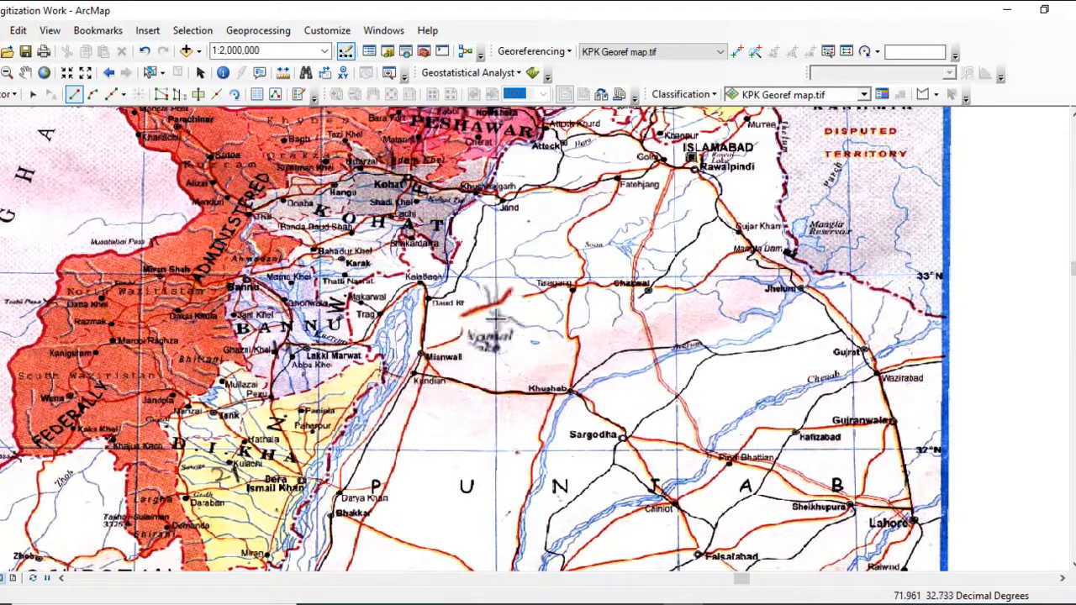
{"action": "scroll", "coordinate": [618, 270], "scroll_direction": "up", "scroll_amount": 1}
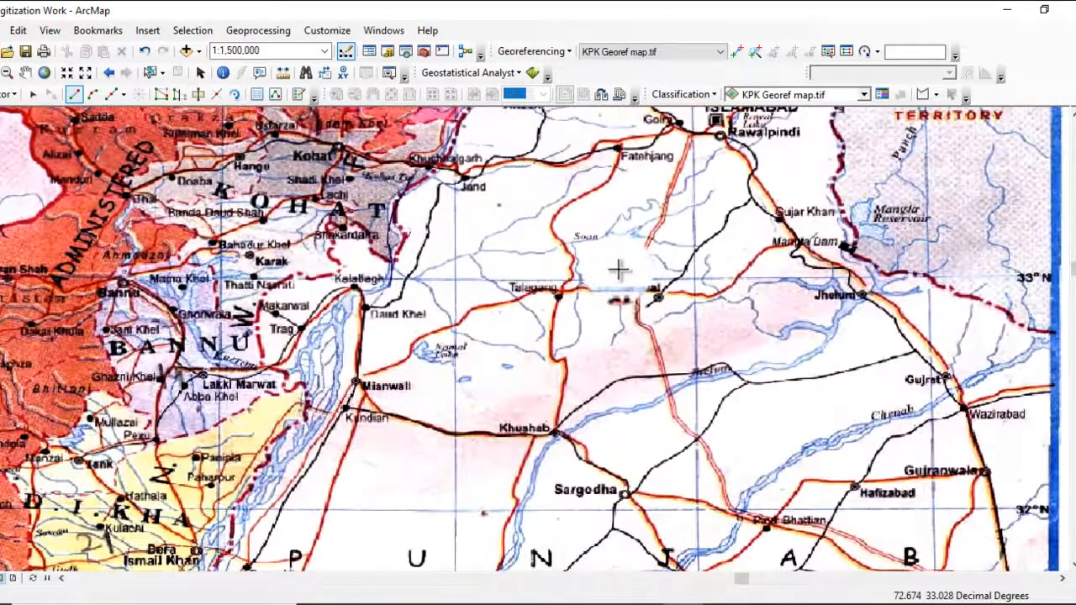
{"action": "scroll", "coordinate": [393, 345], "scroll_direction": "up", "scroll_amount": 1}
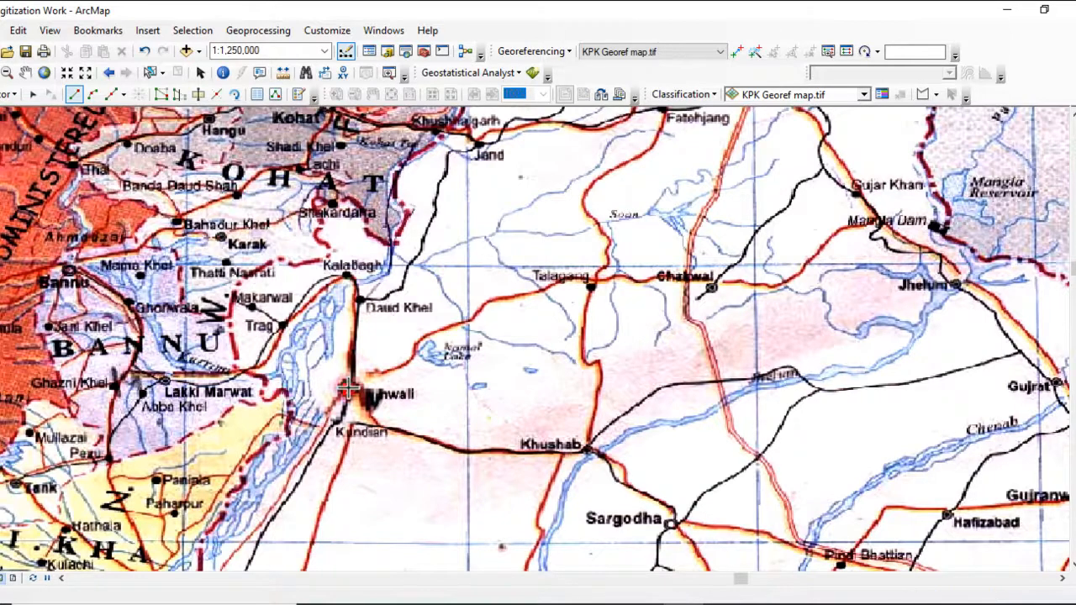
{"action": "left_click", "coordinate": [347, 388]}
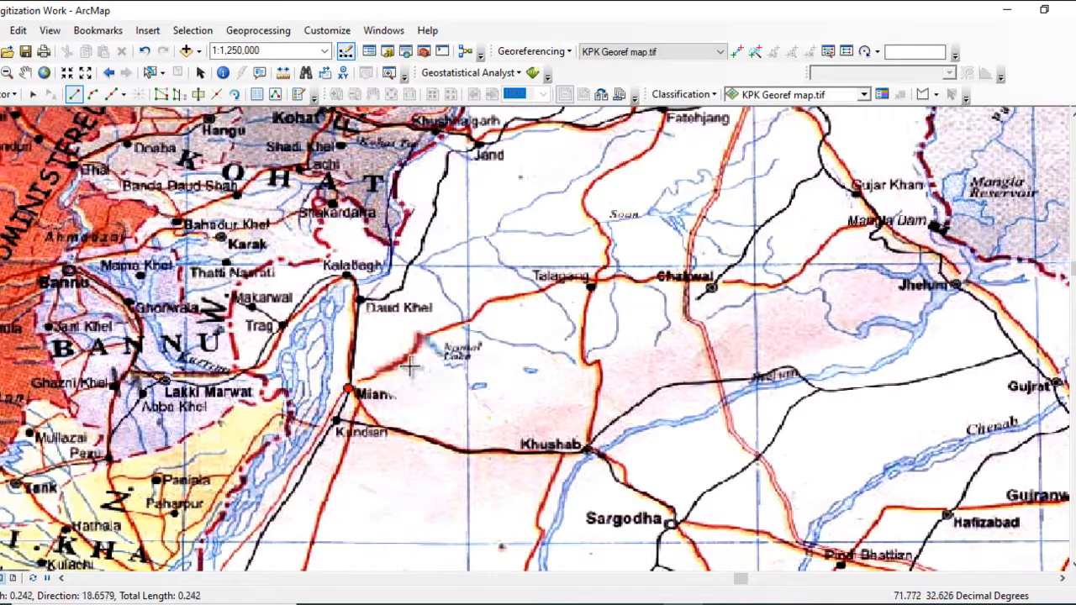
{"action": "scroll", "coordinate": [395, 364], "scroll_direction": "up", "scroll_amount": 2}
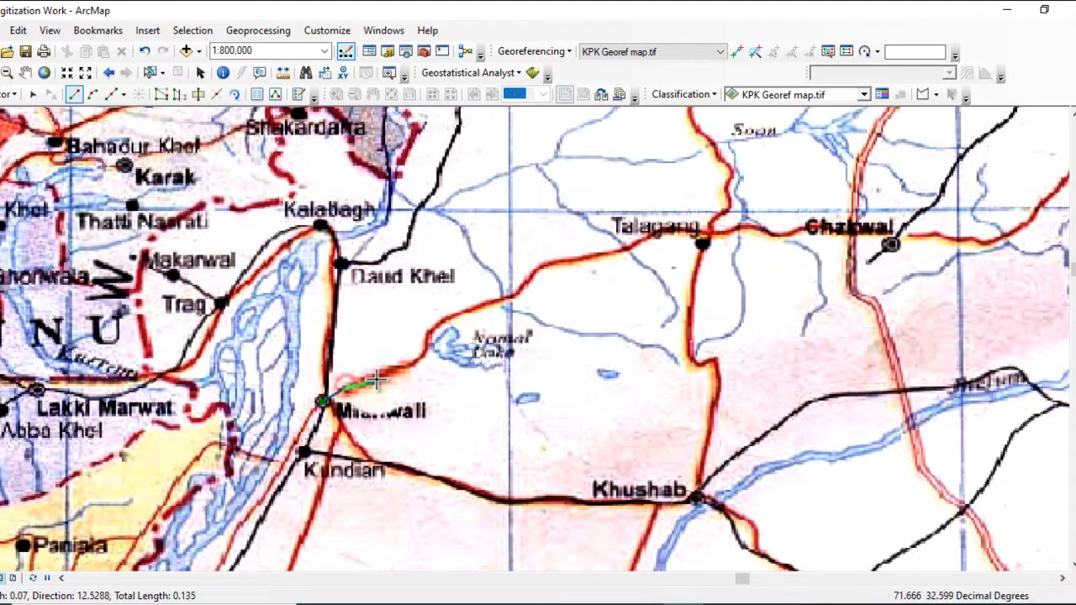
{"action": "left_click", "coordinate": [421, 359]}
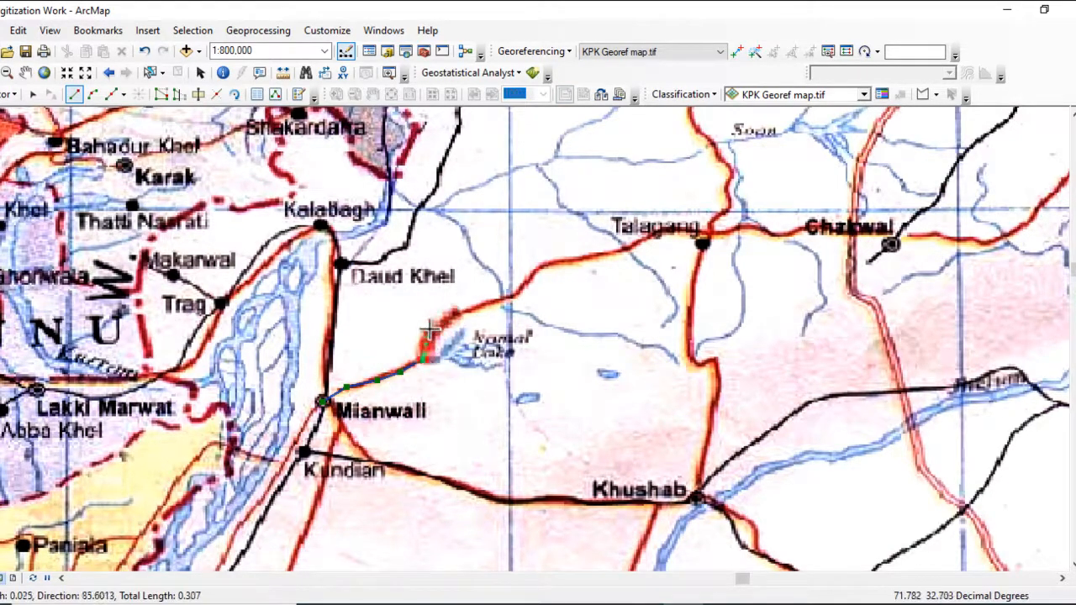
{"action": "left_click", "coordinate": [430, 323]}
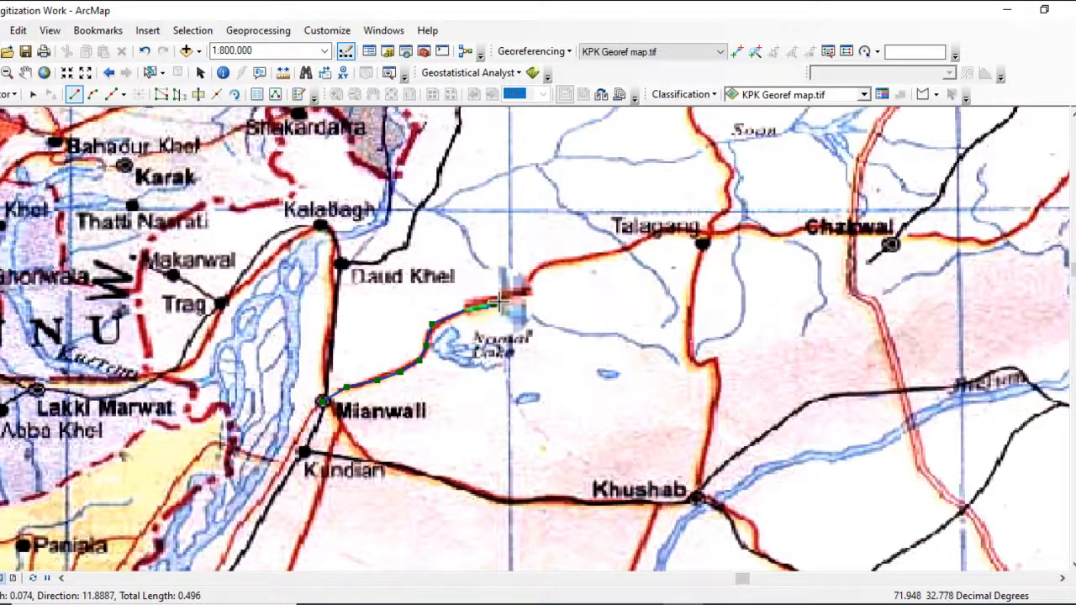
Continue the road line from Namal Lake along the red road to just past Talagang
{"action": "left_click", "coordinate": [501, 303]}
{"action": "left_click", "coordinate": [521, 294]}
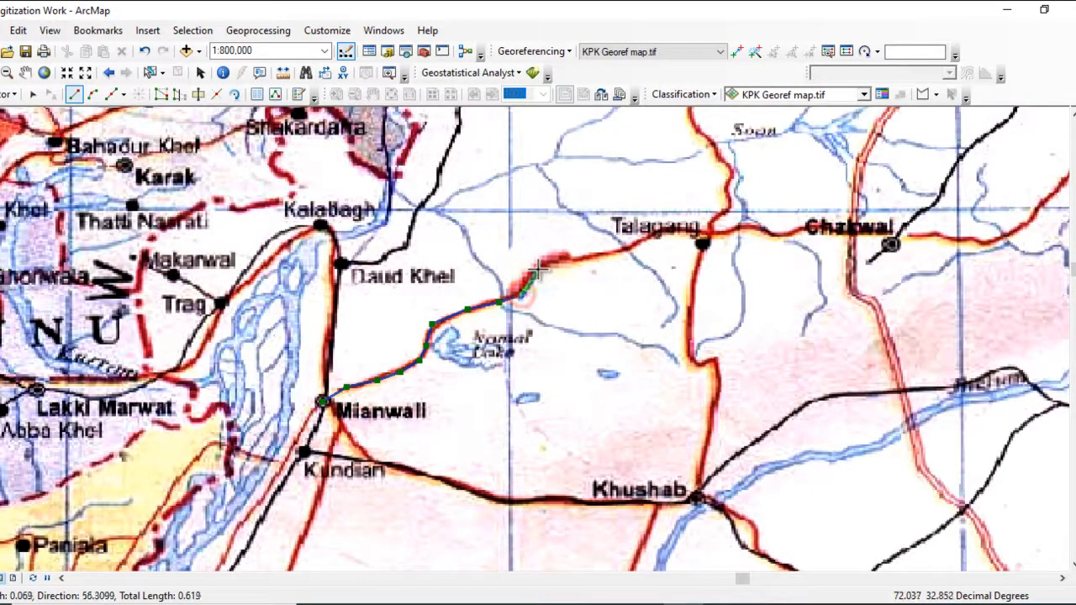
{"action": "left_click", "coordinate": [535, 268]}
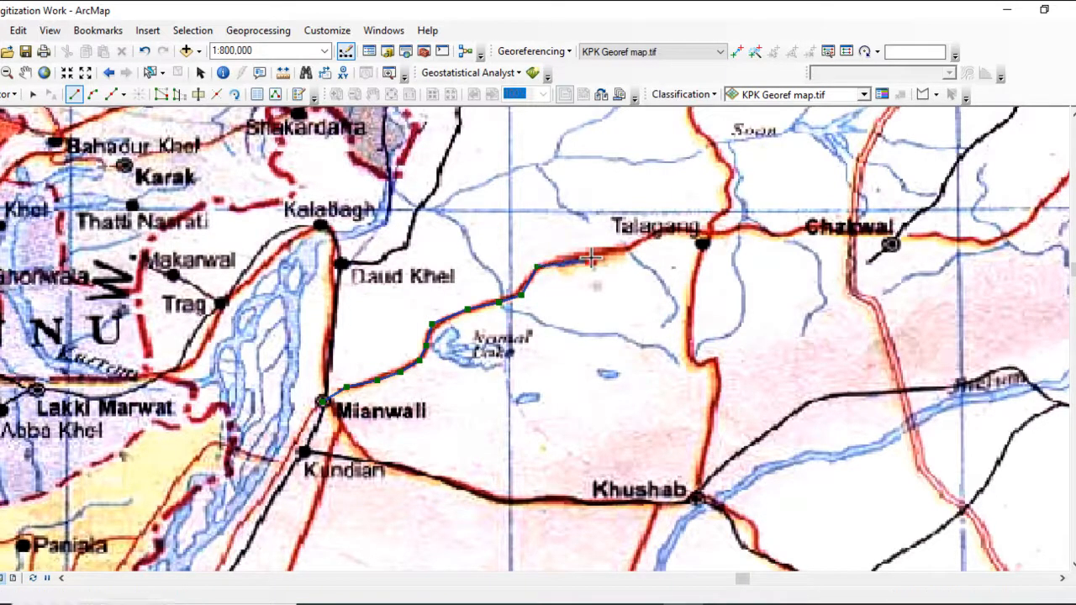
{"action": "left_click", "coordinate": [593, 258]}
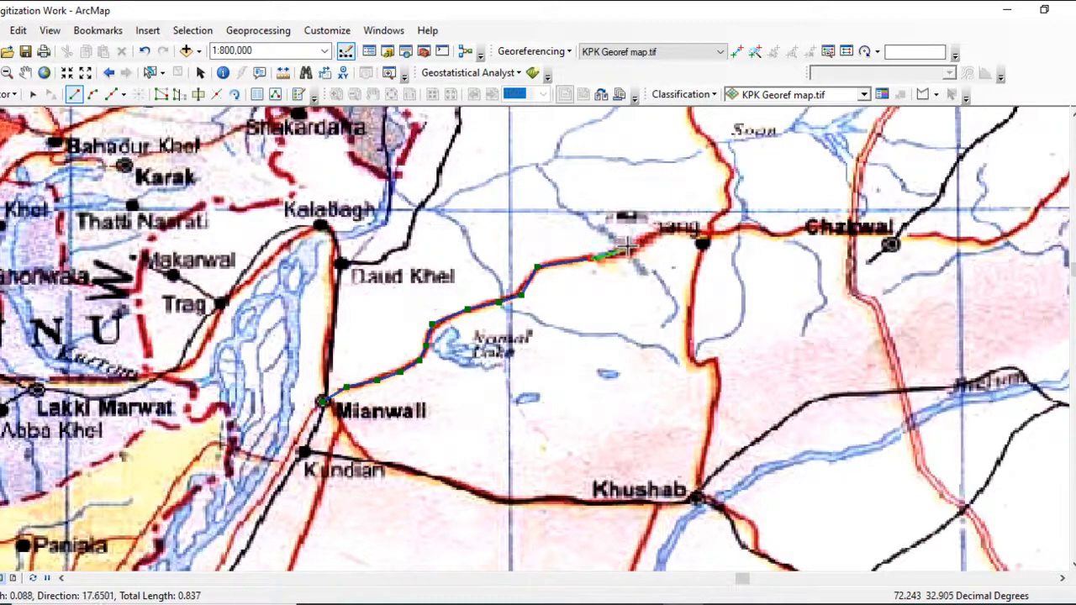
{"action": "left_click", "coordinate": [628, 245]}
{"action": "left_click", "coordinate": [648, 238]}
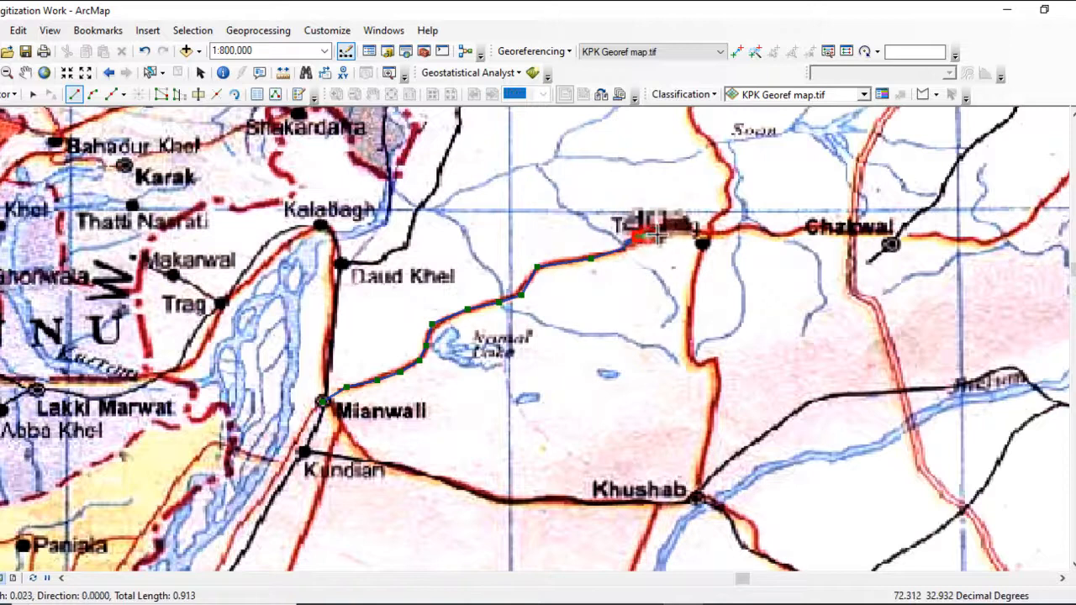
{"action": "left_click", "coordinate": [676, 233]}
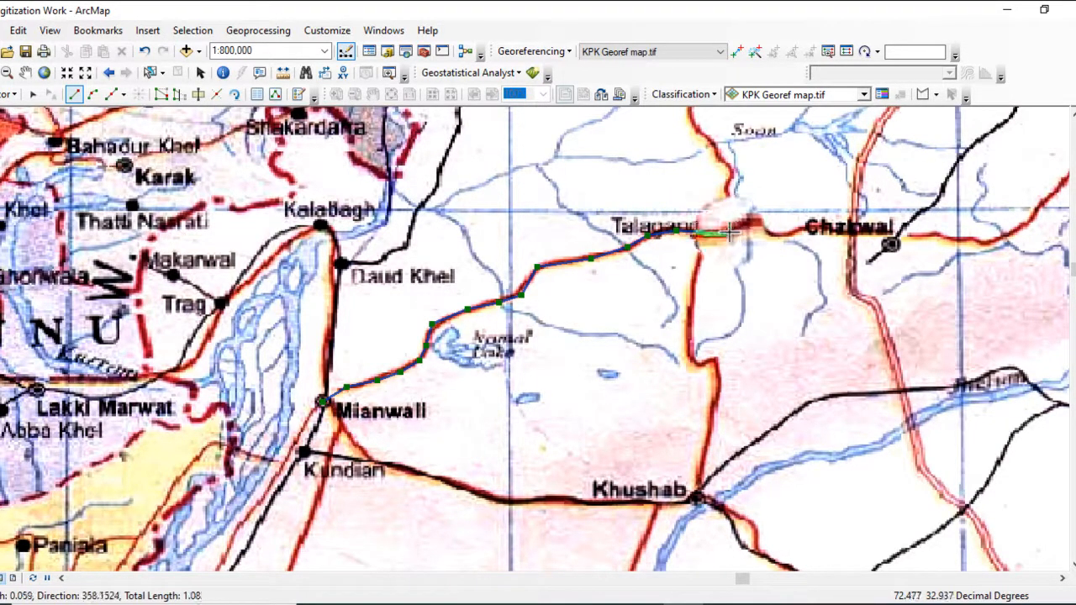
{"action": "left_click", "coordinate": [725, 230]}
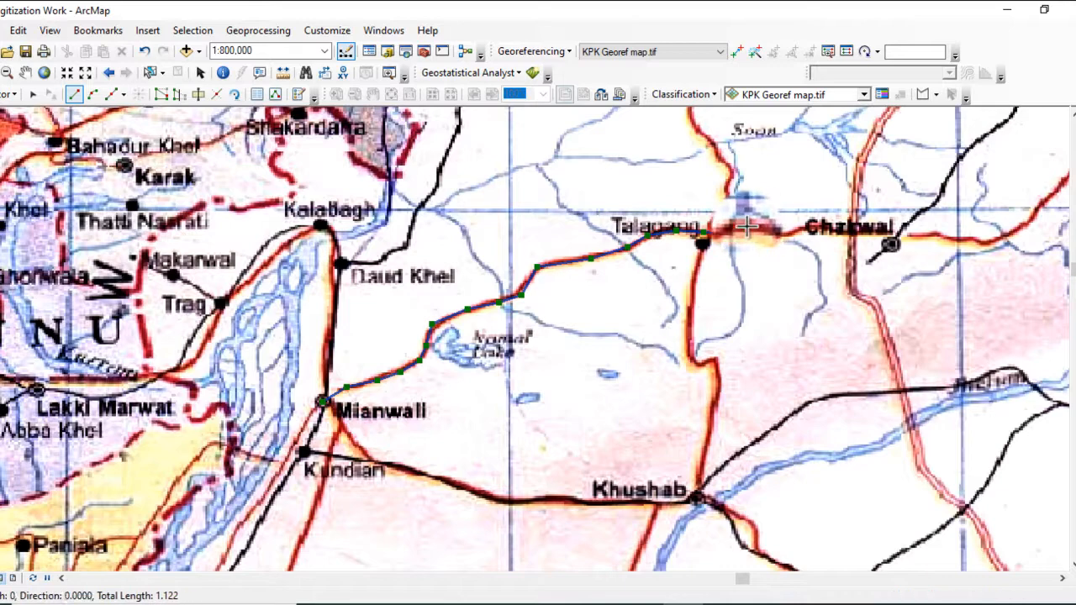
Extend the road line eastward from Talagang along the red road to Chakwal
{"action": "left_click", "coordinate": [763, 229]}
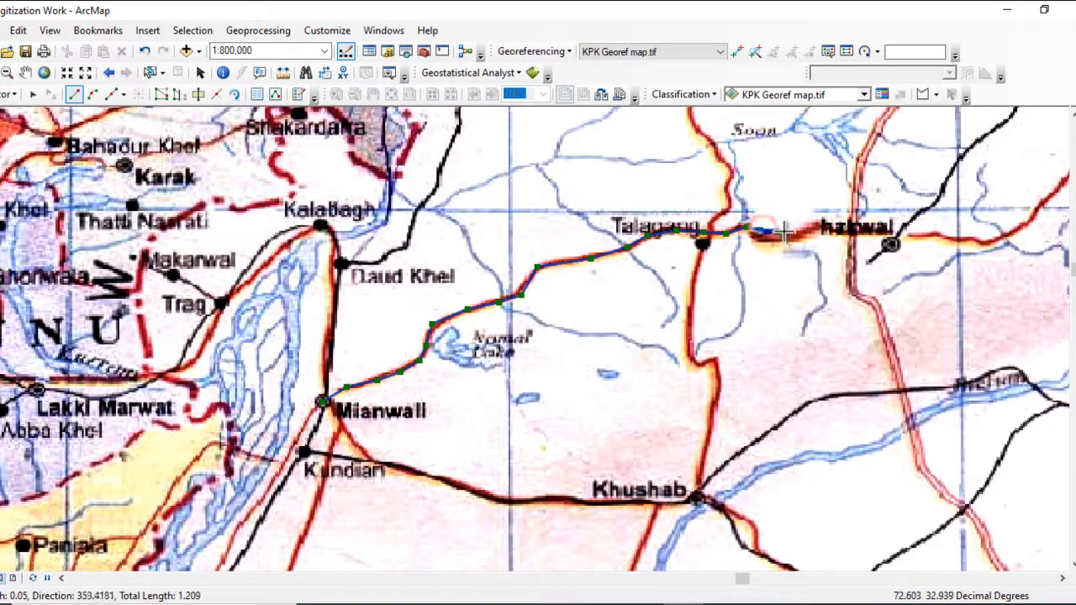
{"action": "left_click", "coordinate": [783, 236]}
{"action": "left_click", "coordinate": [805, 228]}
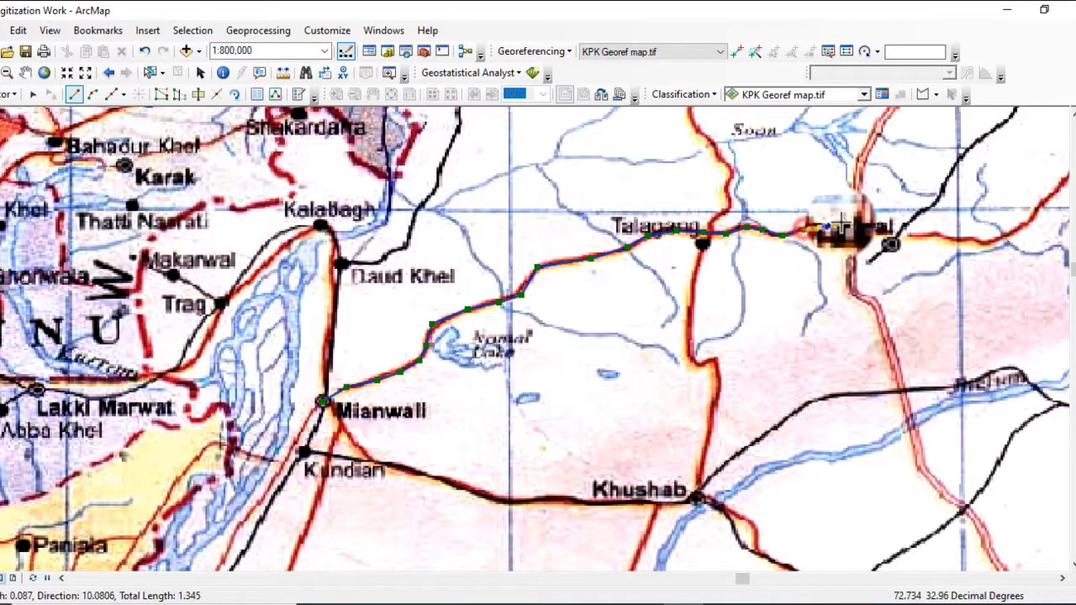
{"action": "left_click", "coordinate": [871, 225]}
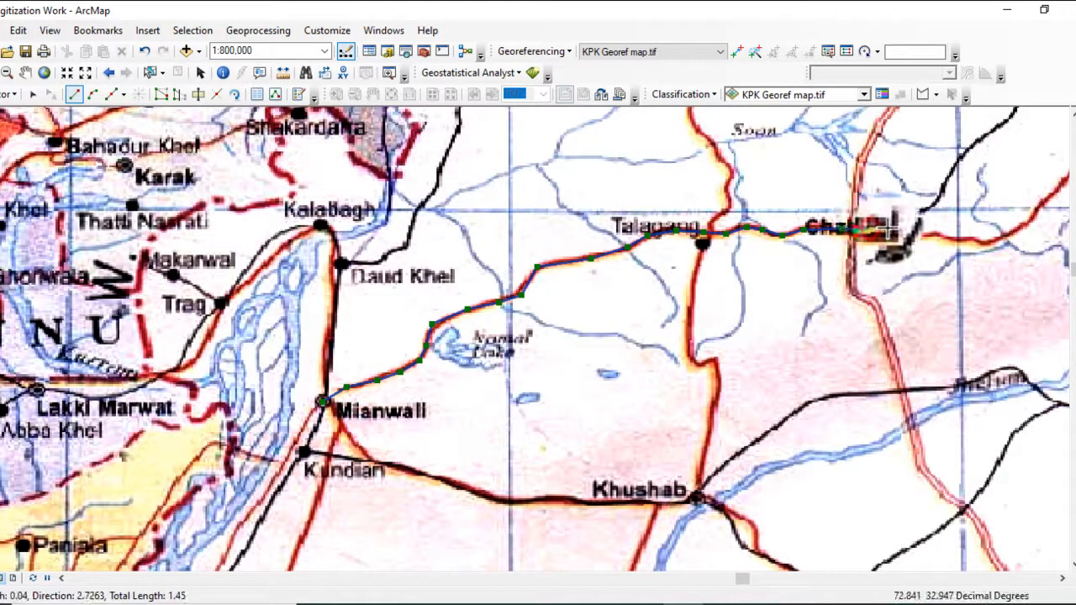
{"action": "left_click", "coordinate": [913, 238]}
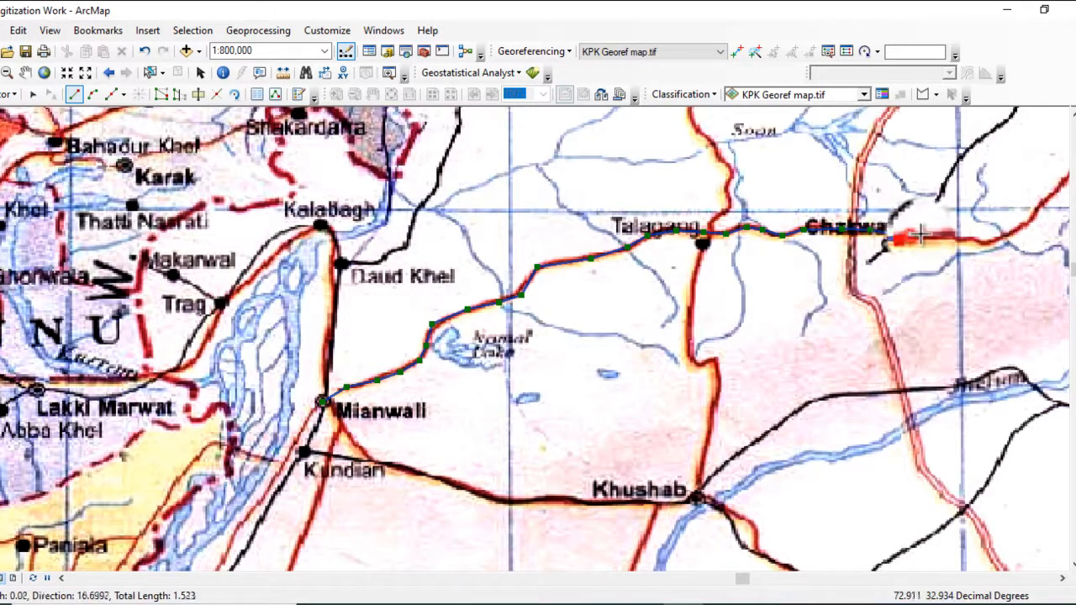
Trace the road from Chakwal to the junction at Mangla Dam and finish the line there
{"action": "left_click", "coordinate": [933, 234]}
{"action": "left_click", "coordinate": [958, 240]}
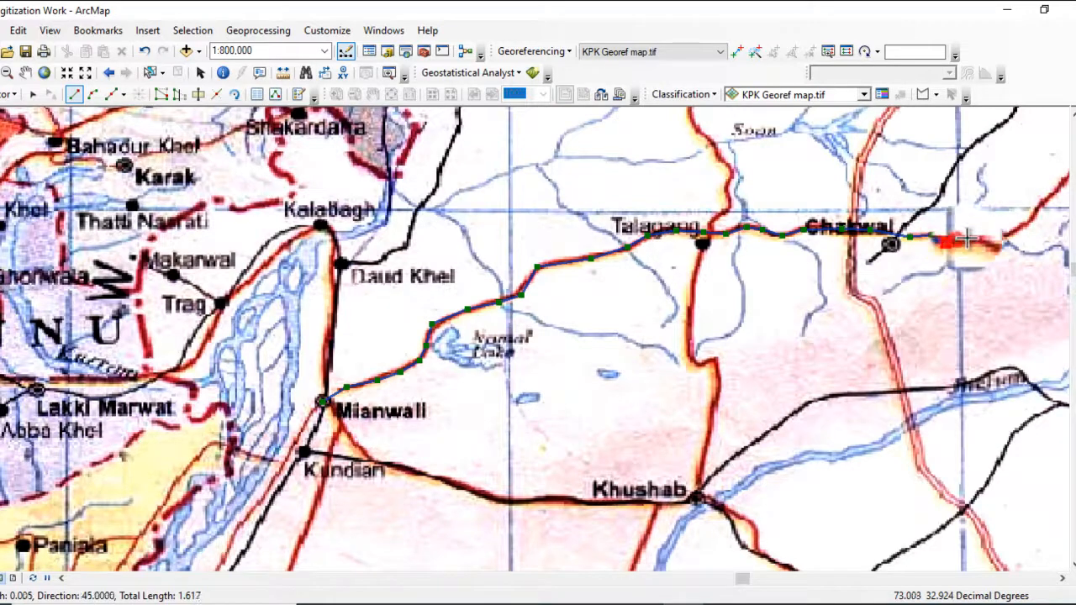
{"action": "left_click", "coordinate": [974, 239]}
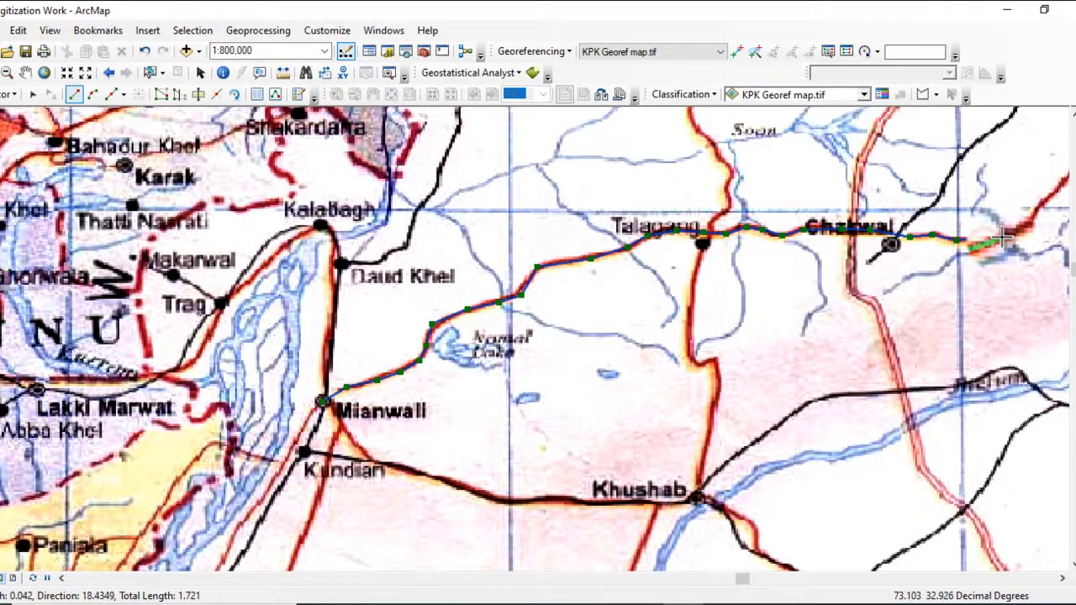
{"action": "left_click", "coordinate": [989, 245]}
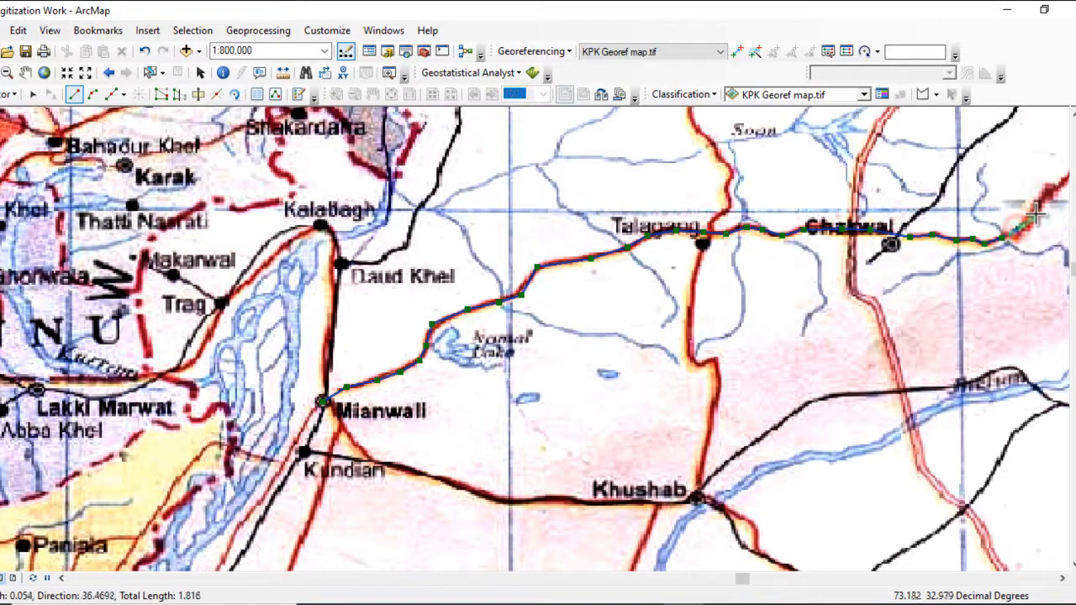
{"action": "scroll", "coordinate": [499, 312], "scroll_direction": "down", "scroll_amount": 2}
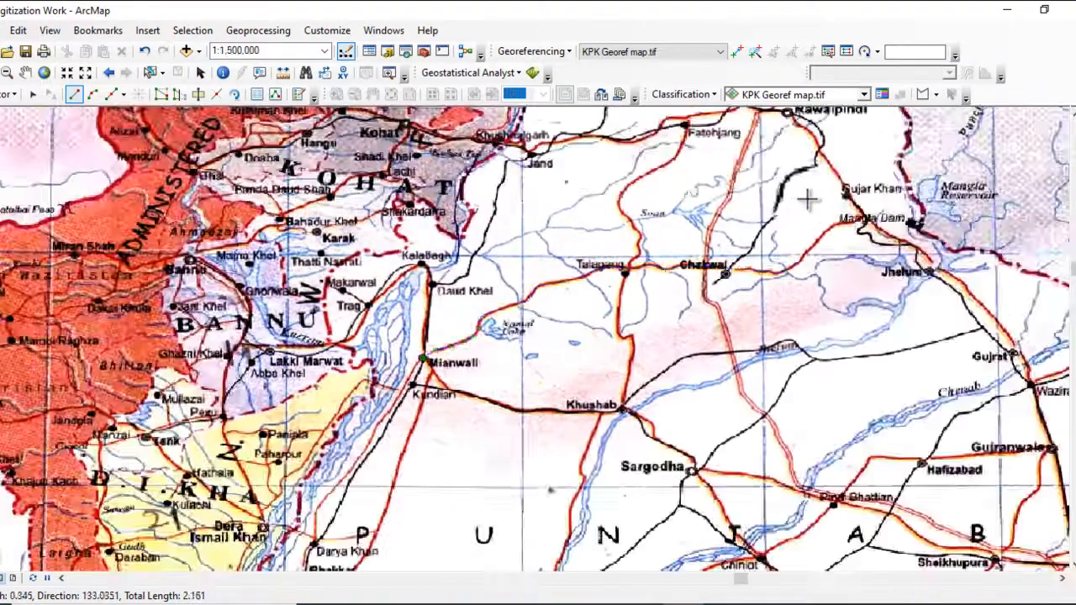
{"action": "scroll", "coordinate": [845, 223], "scroll_direction": "up", "scroll_amount": 2}
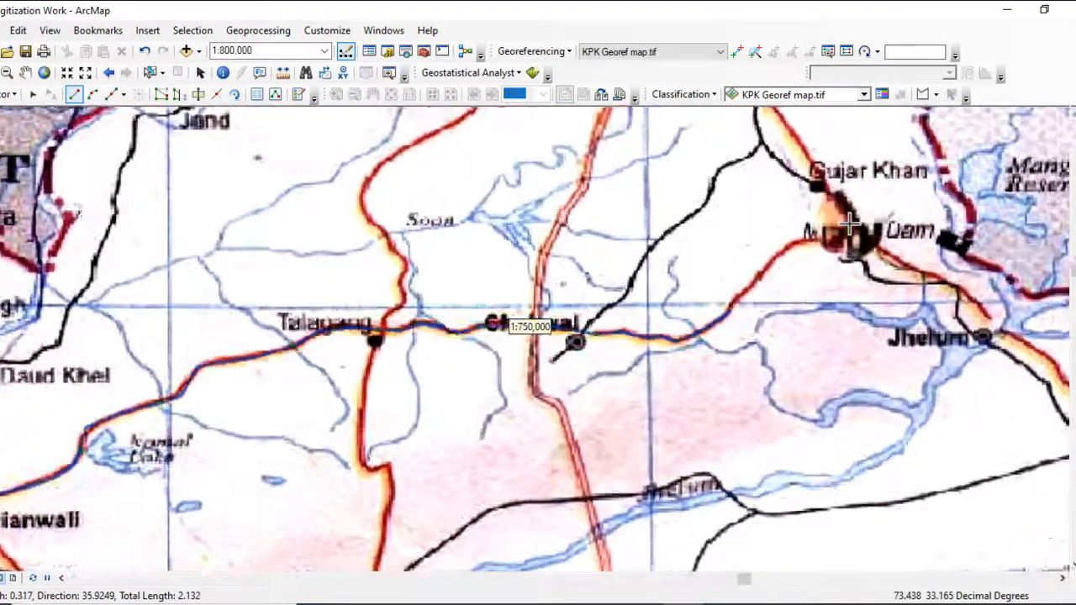
{"action": "scroll", "coordinate": [751, 302], "scroll_direction": "up", "scroll_amount": 1}
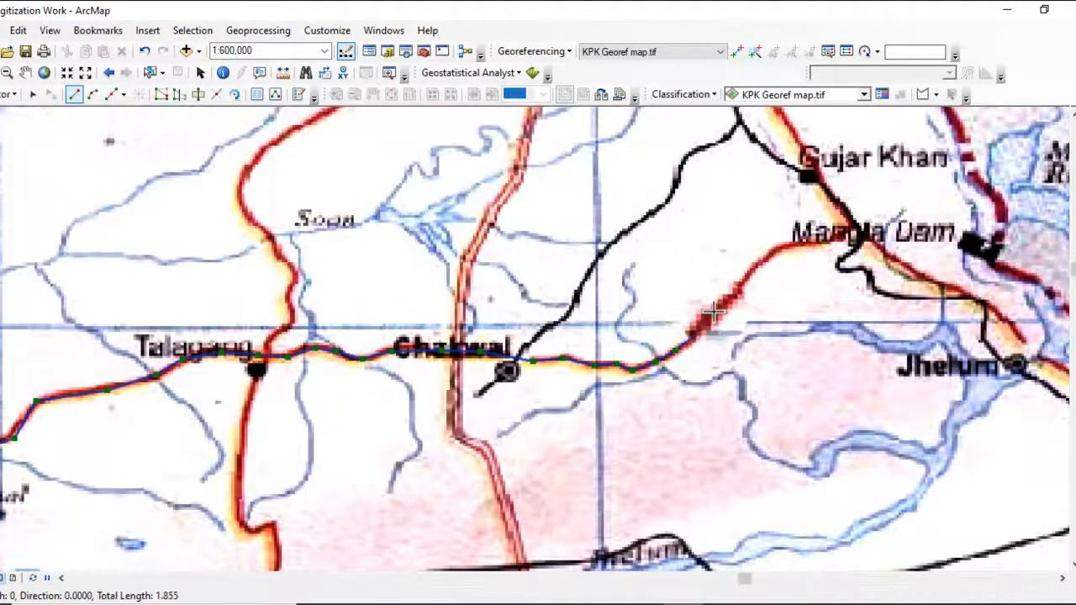
{"action": "left_click", "coordinate": [744, 281]}
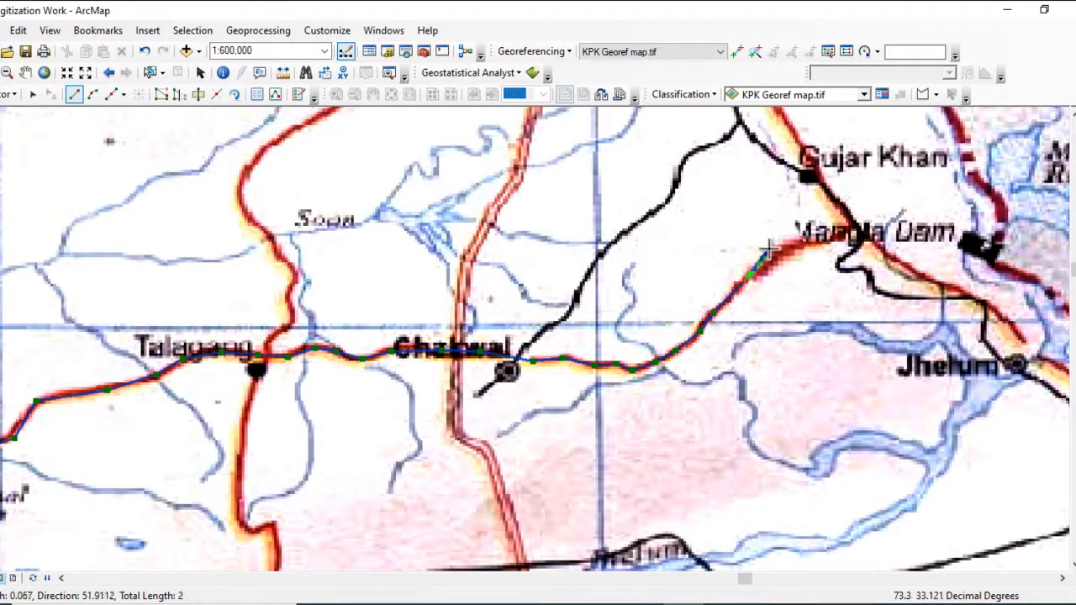
{"action": "left_click", "coordinate": [769, 249]}
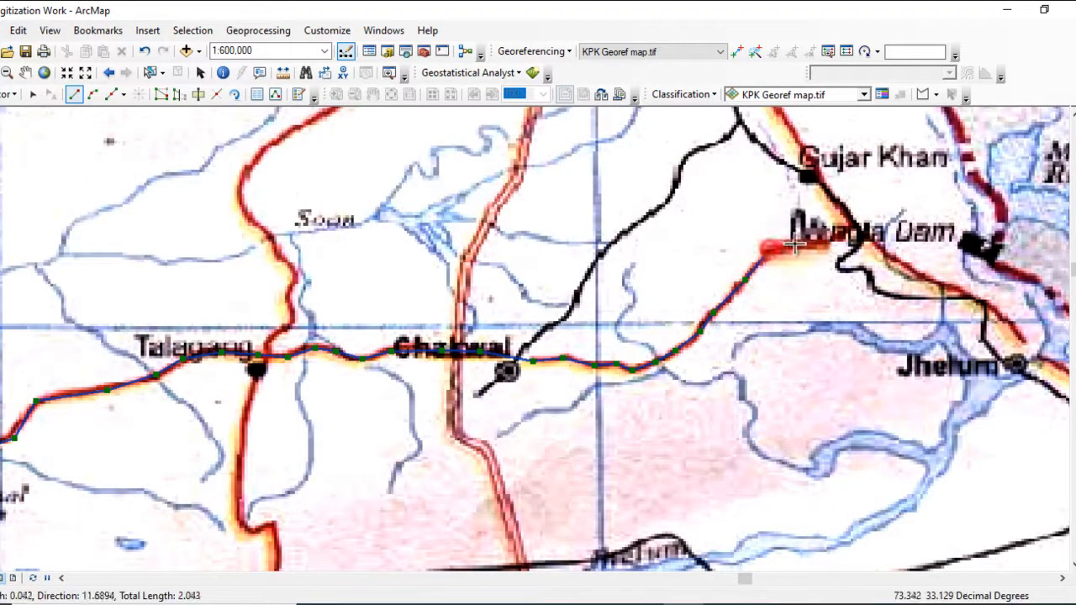
{"action": "double_click", "coordinate": [854, 233]}
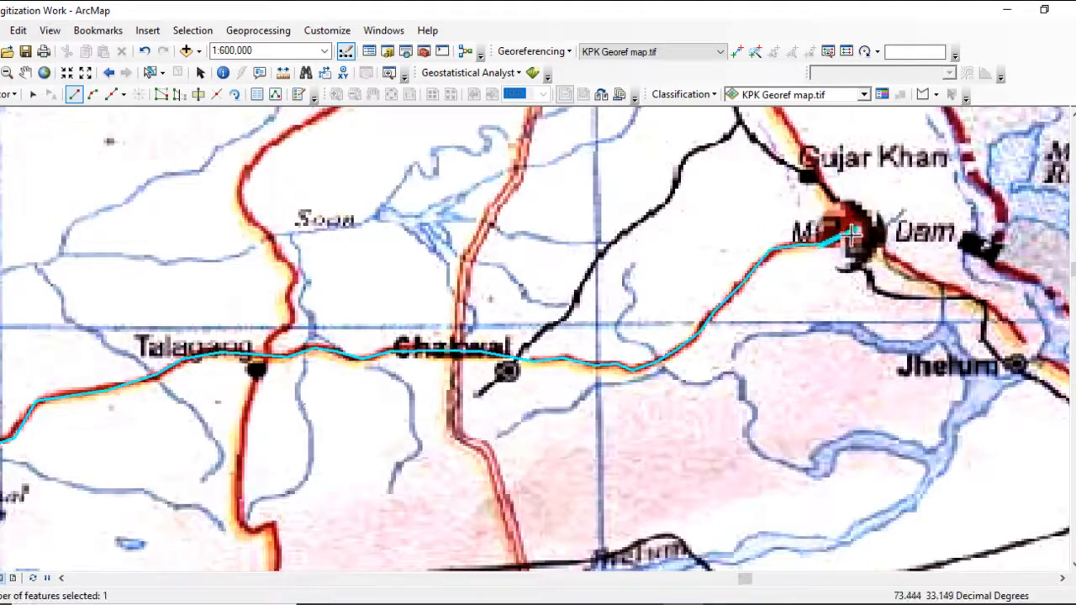
Start a new road line at Khushab and trace the red road north to the sharp bend midway to Talagang
{"action": "scroll", "coordinate": [738, 188], "scroll_direction": "up", "scroll_amount": 4}
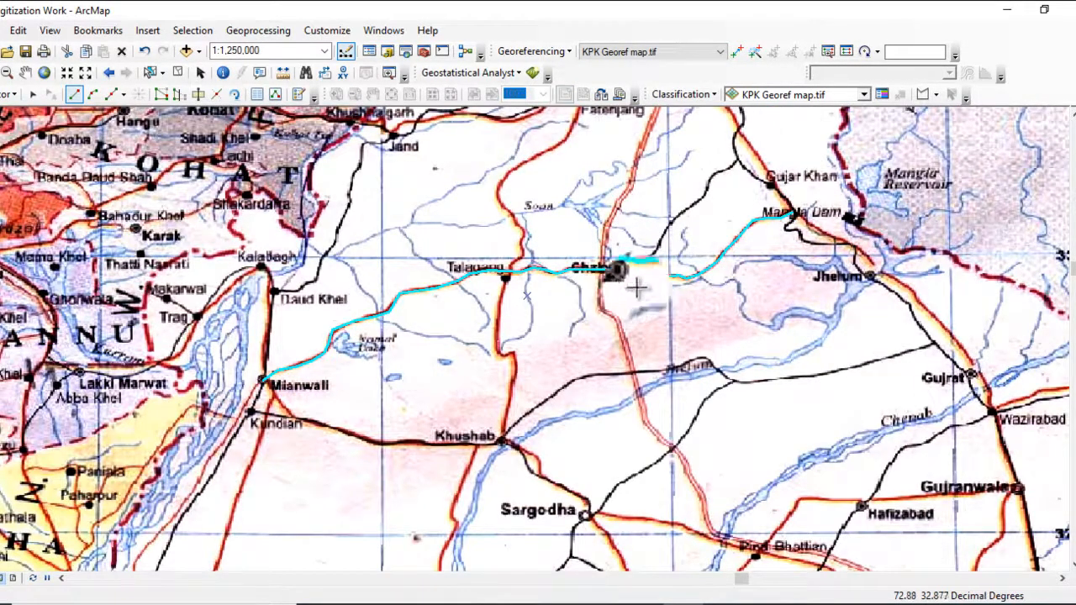
{"action": "scroll", "coordinate": [637, 290], "scroll_direction": "up", "scroll_amount": 1}
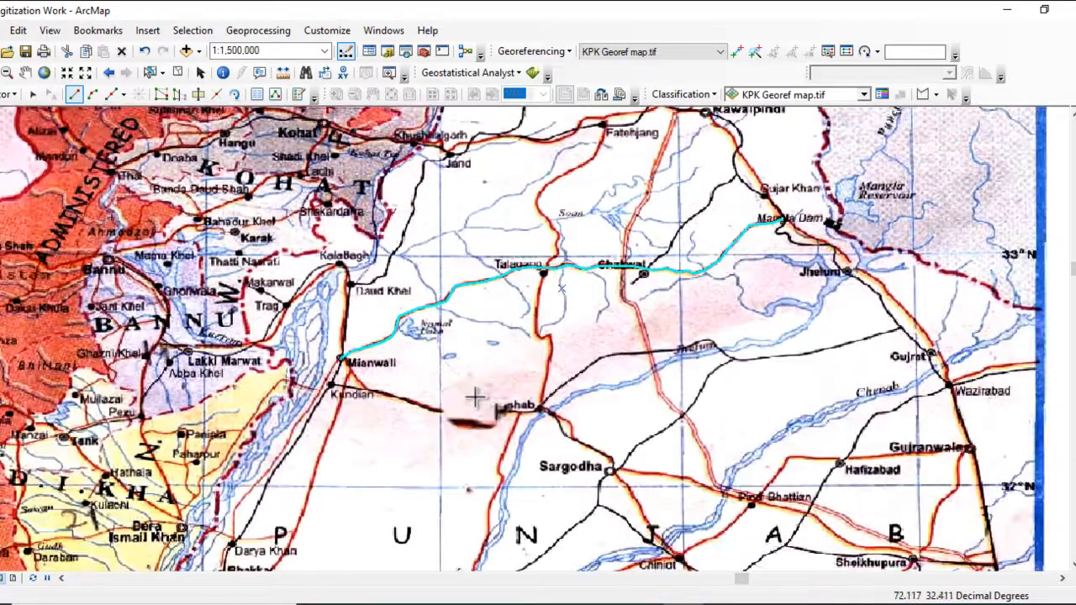
{"action": "scroll", "coordinate": [542, 407], "scroll_direction": "up", "scroll_amount": 2}
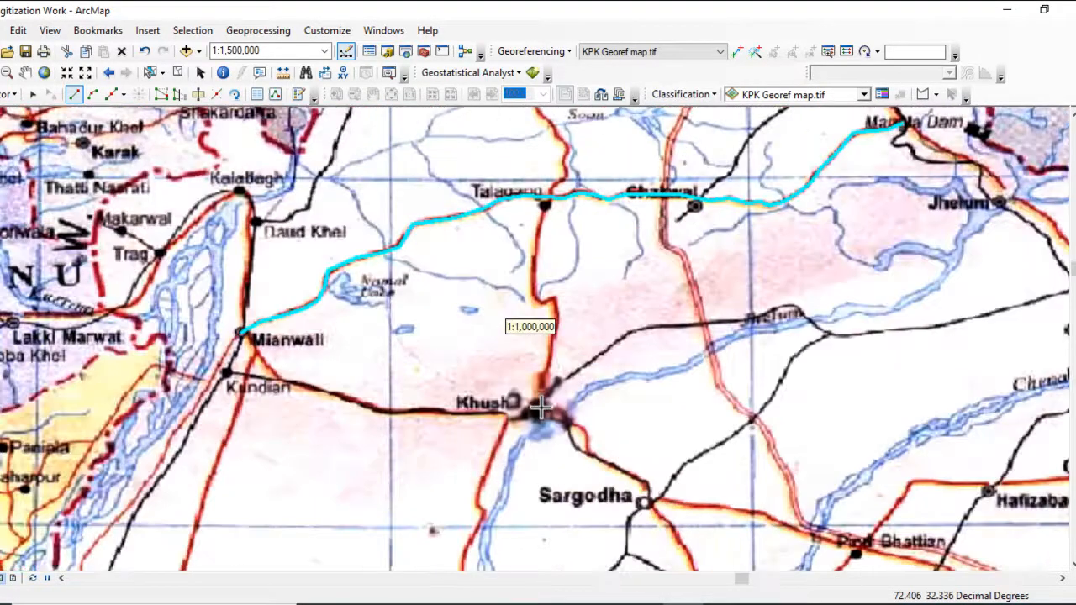
{"action": "scroll", "coordinate": [542, 406], "scroll_direction": "down", "scroll_amount": 3}
{"action": "scroll", "coordinate": [533, 409], "scroll_direction": "up", "scroll_amount": 2}
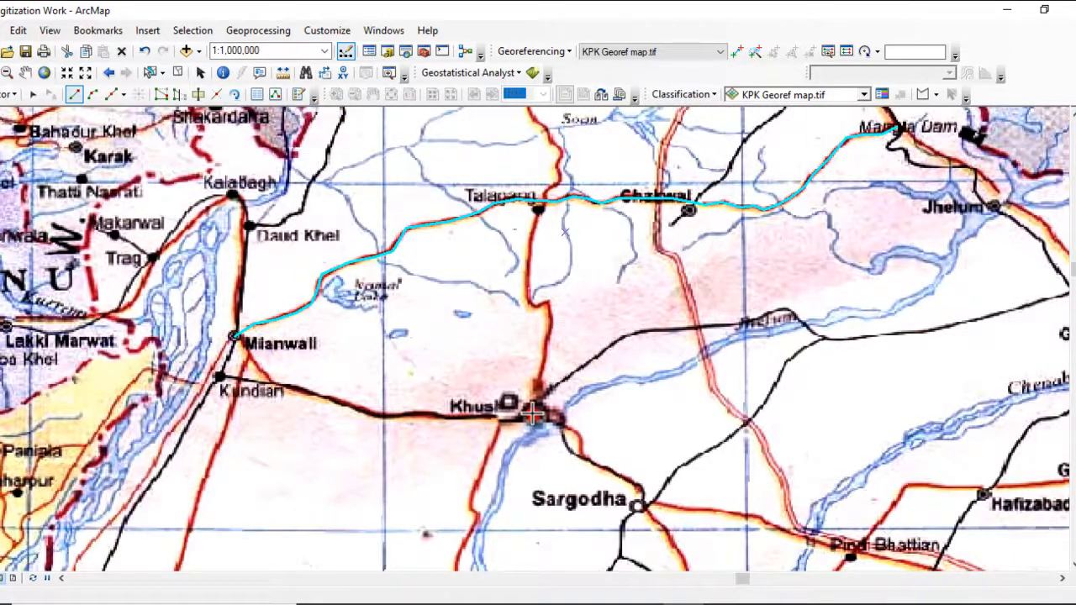
{"action": "left_click", "coordinate": [534, 412]}
{"action": "left_click", "coordinate": [538, 383]}
{"action": "left_click", "coordinate": [545, 349]}
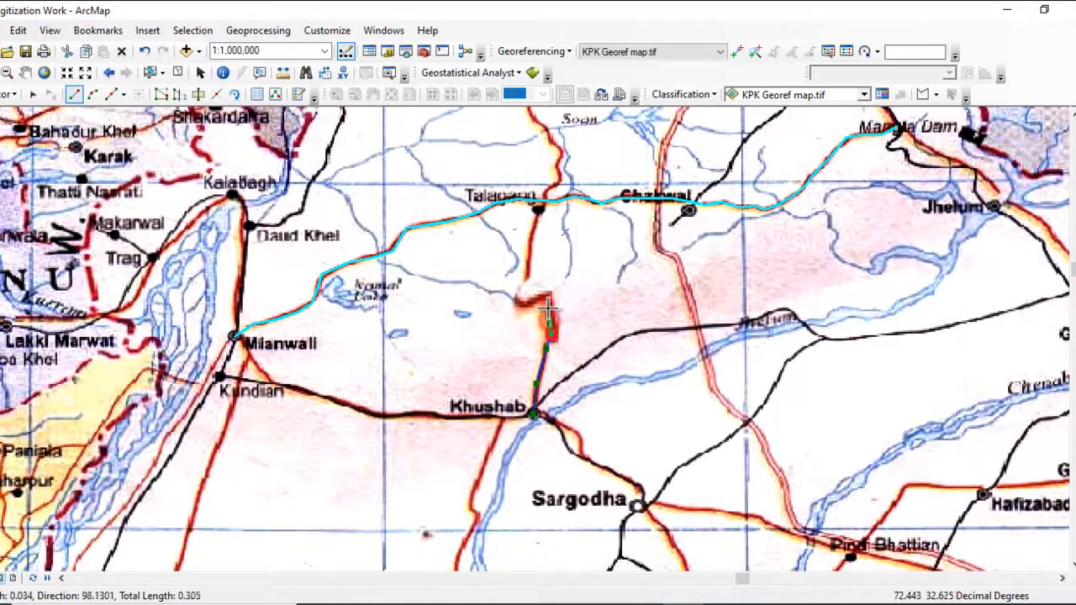
{"action": "left_click", "coordinate": [554, 305]}
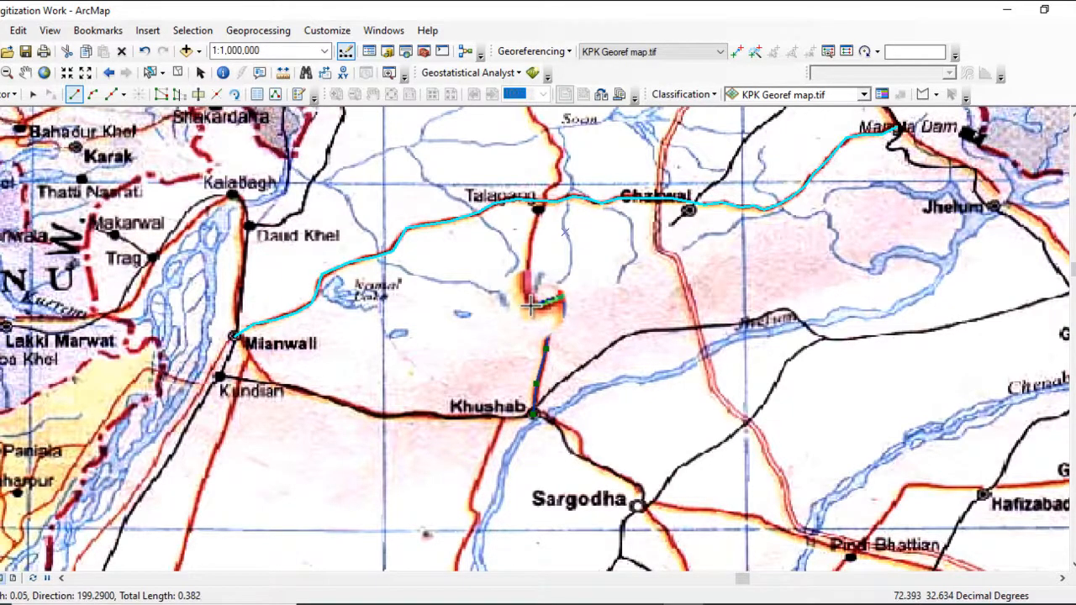
Continue the road line around the sharp bend and north along the red road to just past Talagang
{"action": "left_click", "coordinate": [530, 308]}
{"action": "left_click", "coordinate": [530, 262]}
{"action": "left_click", "coordinate": [536, 209]}
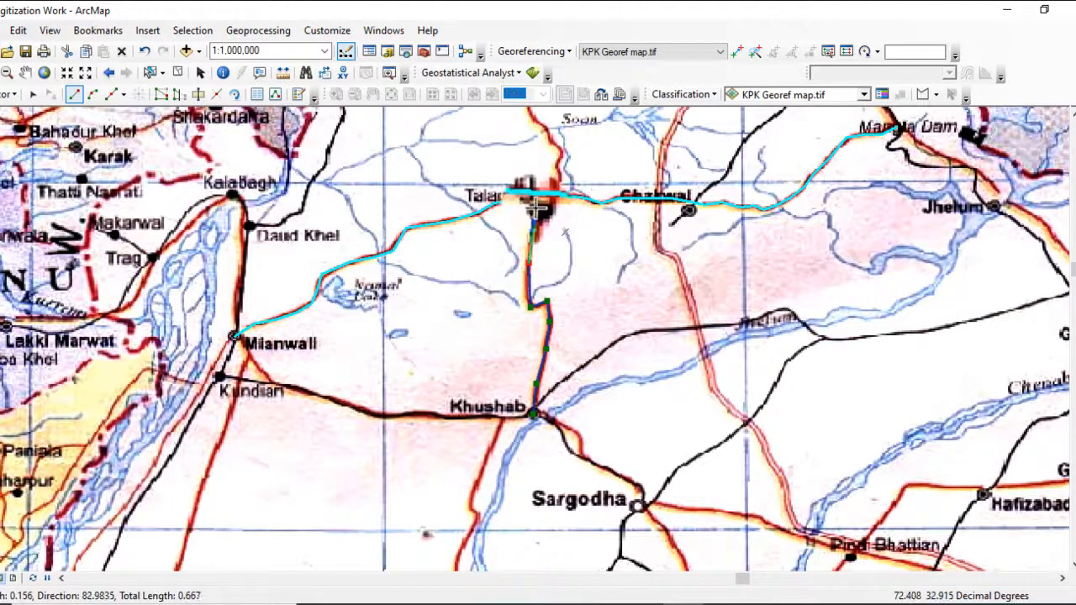
{"action": "left_click", "coordinate": [547, 190]}
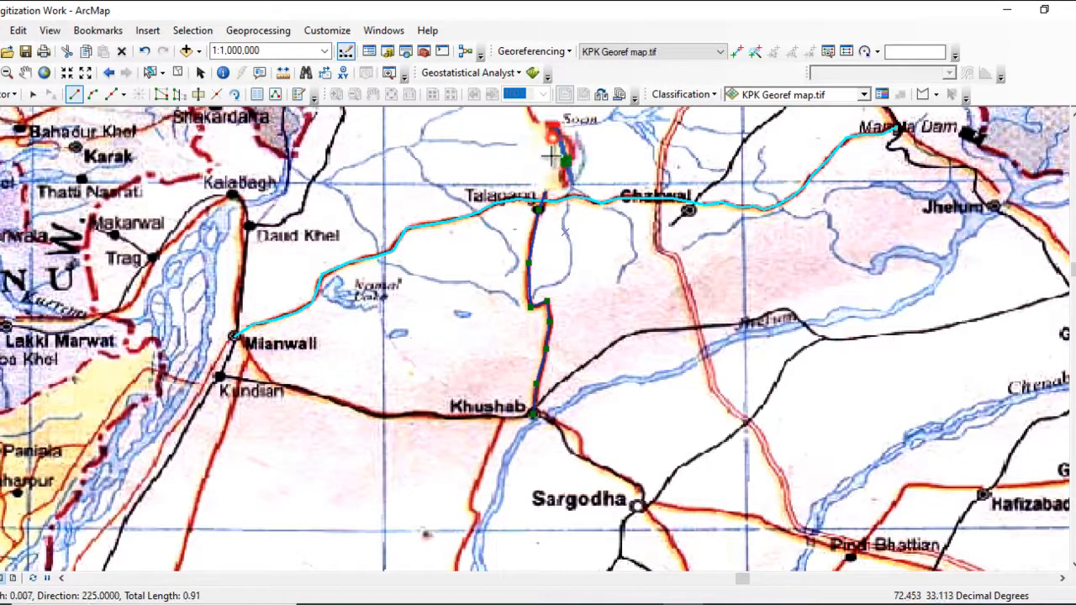
Trace the red road from north of Talagang past the Soan bend to Fatehjang and finish the line there
{"action": "scroll", "coordinate": [607, 422], "scroll_direction": "down", "scroll_amount": 3}
{"action": "scroll", "coordinate": [605, 361], "scroll_direction": "down", "scroll_amount": 2}
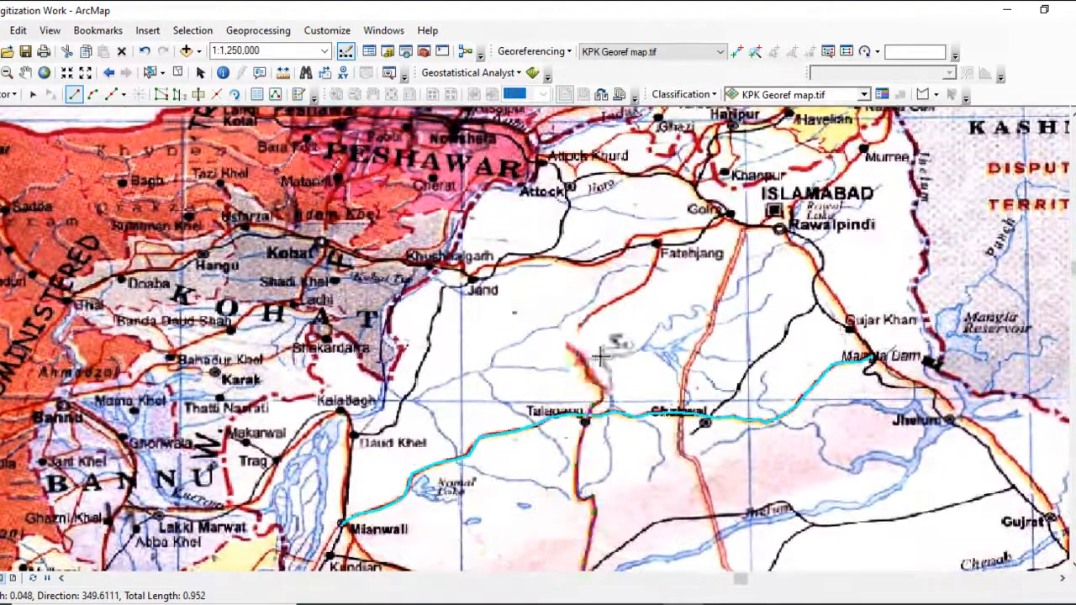
{"action": "left_click", "coordinate": [575, 345]}
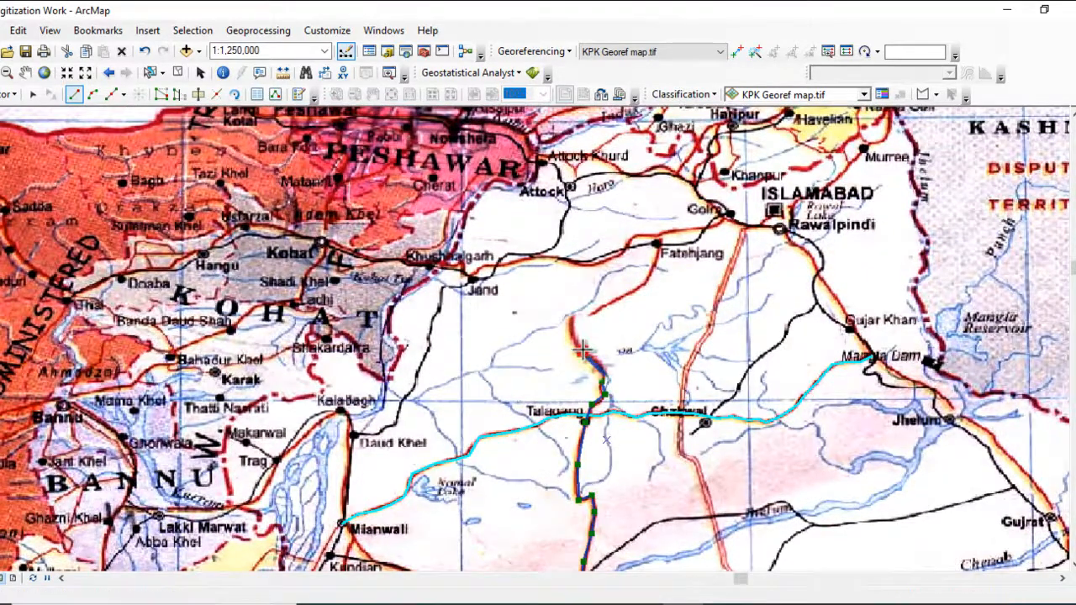
{"action": "left_click", "coordinate": [580, 325]}
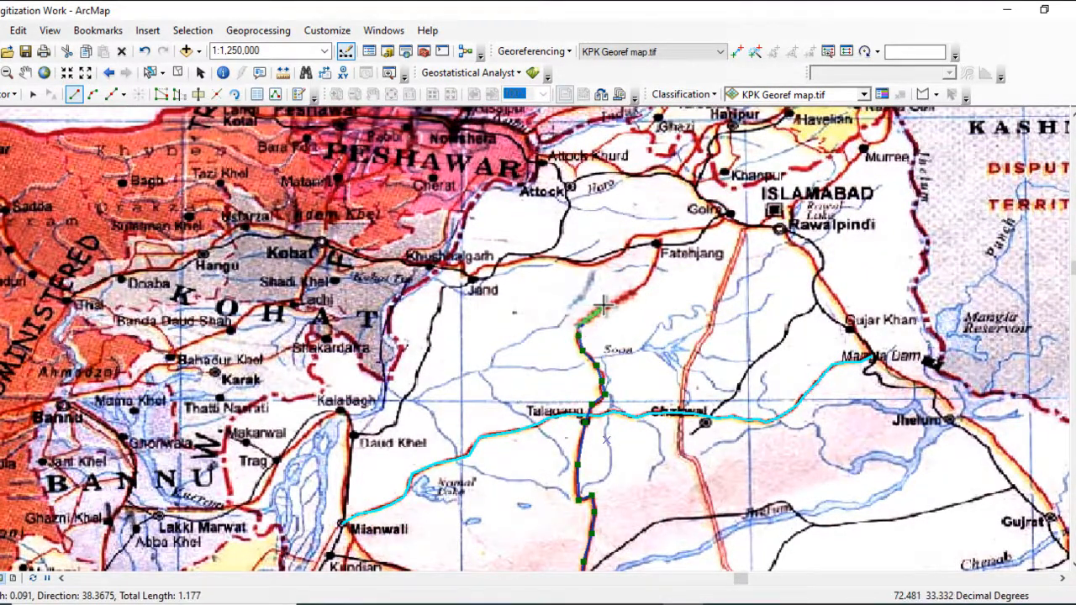
{"action": "left_click", "coordinate": [627, 296]}
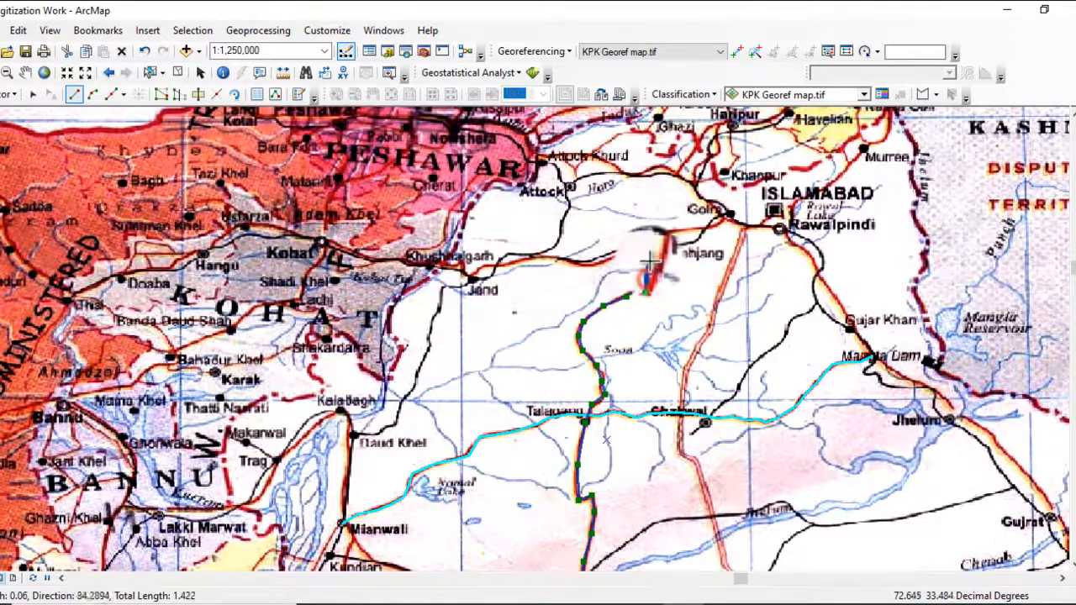
{"action": "left_click", "coordinate": [651, 274]}
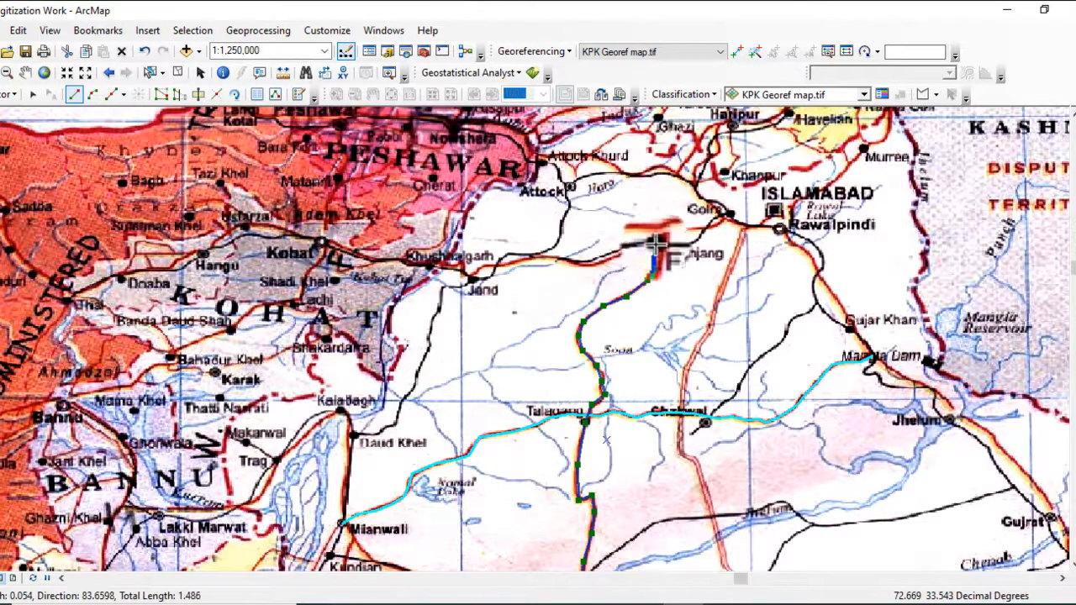
{"action": "double_click", "coordinate": [655, 243]}
Save the edits to the digitized road lines and stop the editing session
{"action": "scroll", "coordinate": [627, 287], "scroll_direction": "up", "scroll_amount": 5}
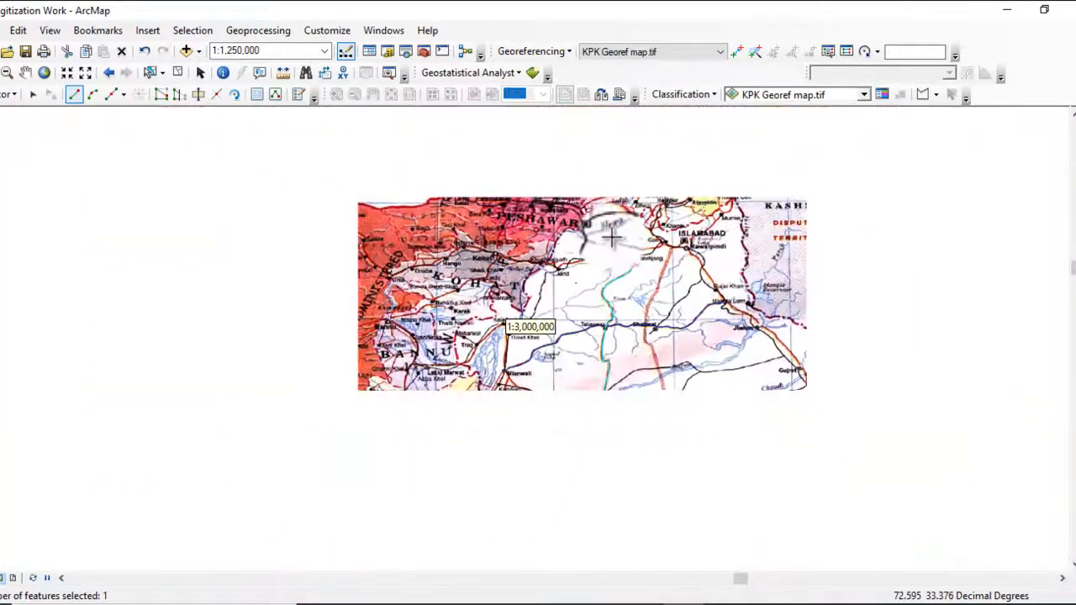
{"action": "scroll", "coordinate": [608, 246], "scroll_direction": "up", "scroll_amount": 1}
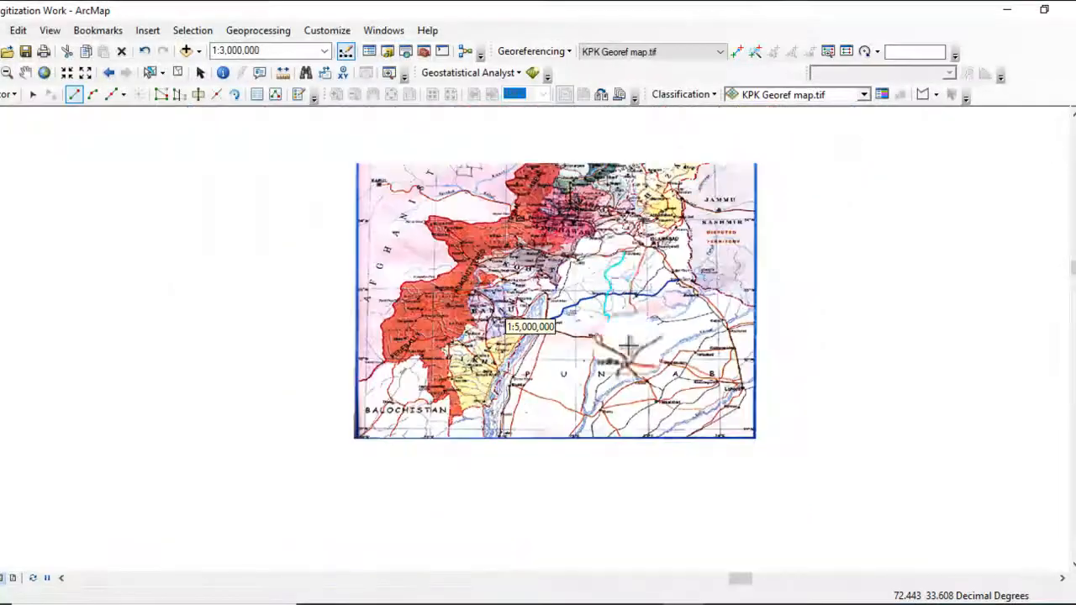
{"action": "scroll", "coordinate": [619, 328], "scroll_direction": "down", "scroll_amount": 2}
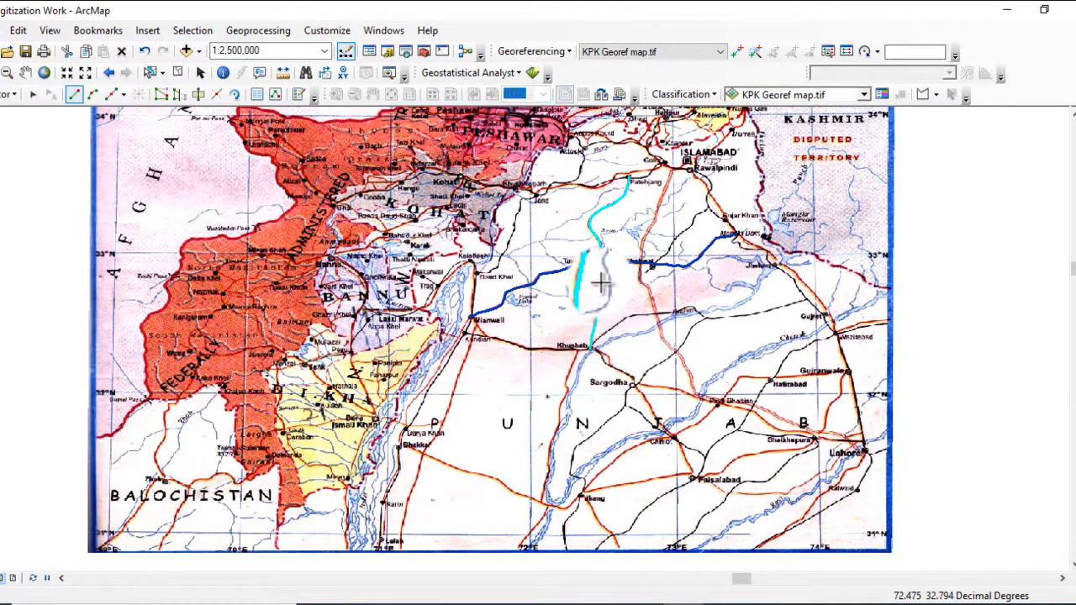
{"action": "left_click", "coordinate": [8, 95]}
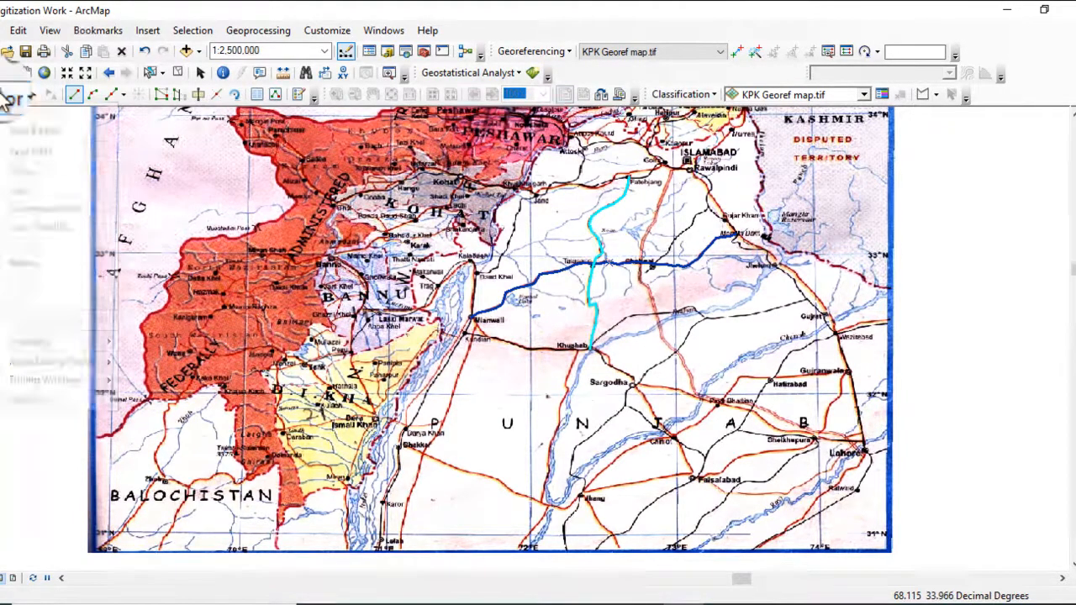
{"action": "left_click", "coordinate": [51, 131]}
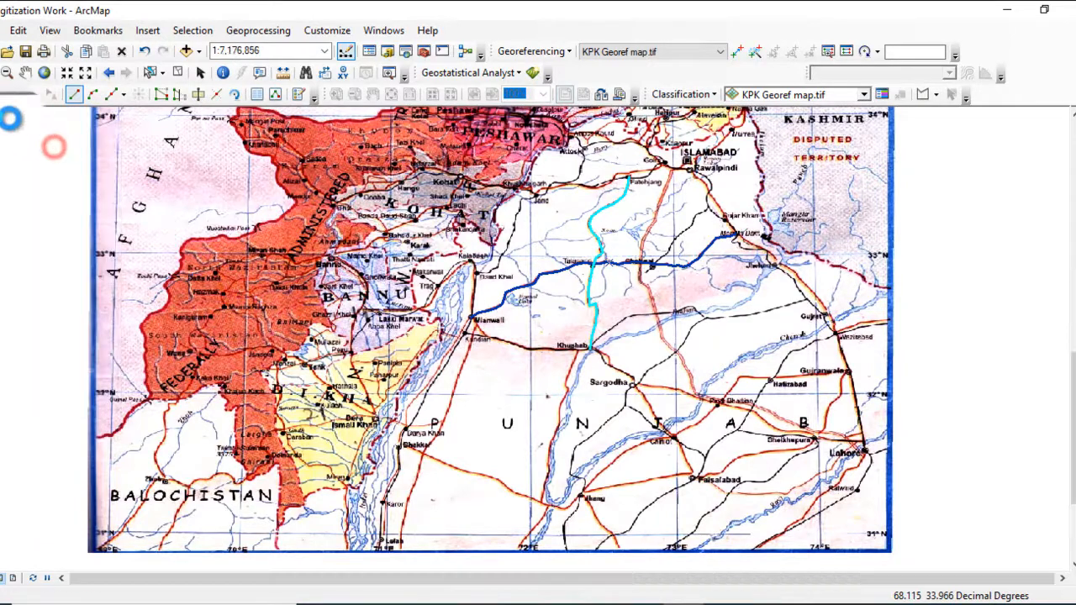
{"action": "left_click", "coordinate": [9, 94]}
{"action": "left_click", "coordinate": [42, 133]}
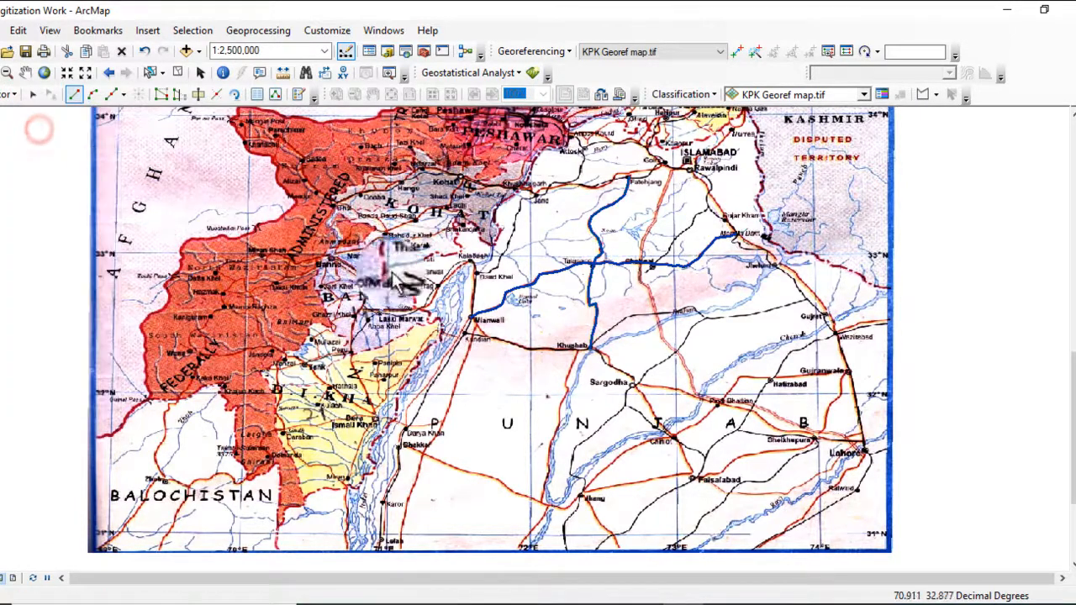
Hide the Abc.tif raster layer to view only the digitized road lines of the line map layer
{"action": "scroll", "coordinate": [709, 446], "scroll_direction": "up", "scroll_amount": 2}
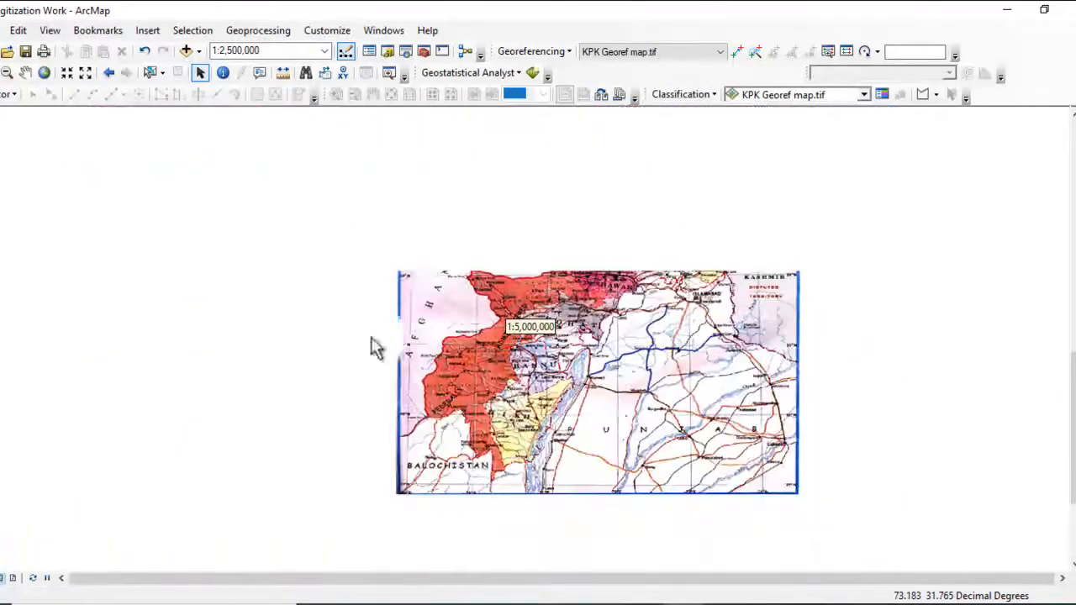
{"action": "mouse_move", "coordinate": [0, 168]}
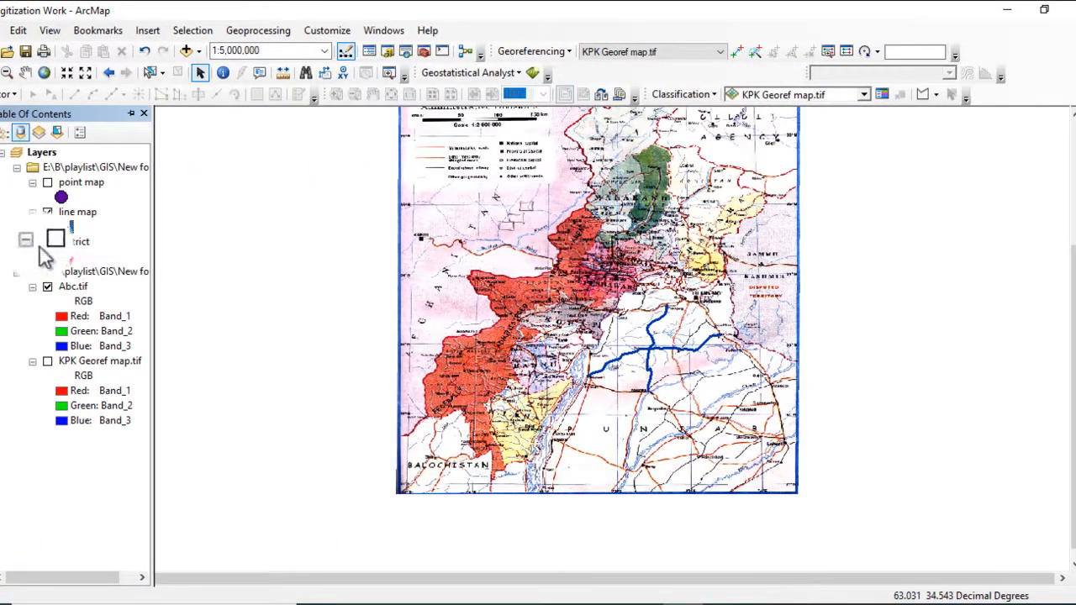
{"action": "left_click_drag", "start_coordinate": [42, 257], "coordinate": [49, 290]}
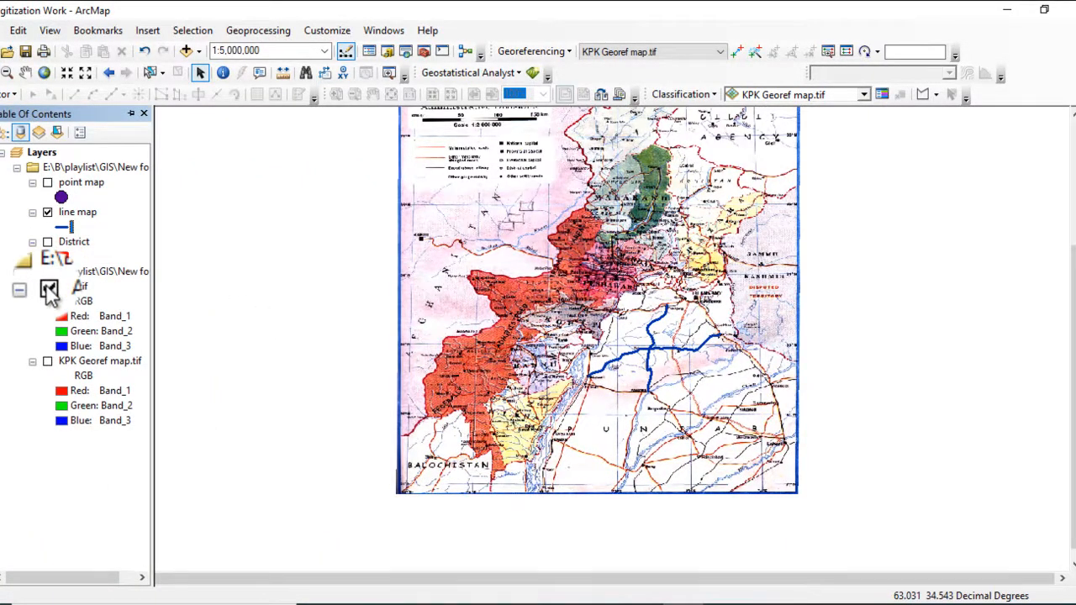
{"action": "left_click", "coordinate": [48, 288]}
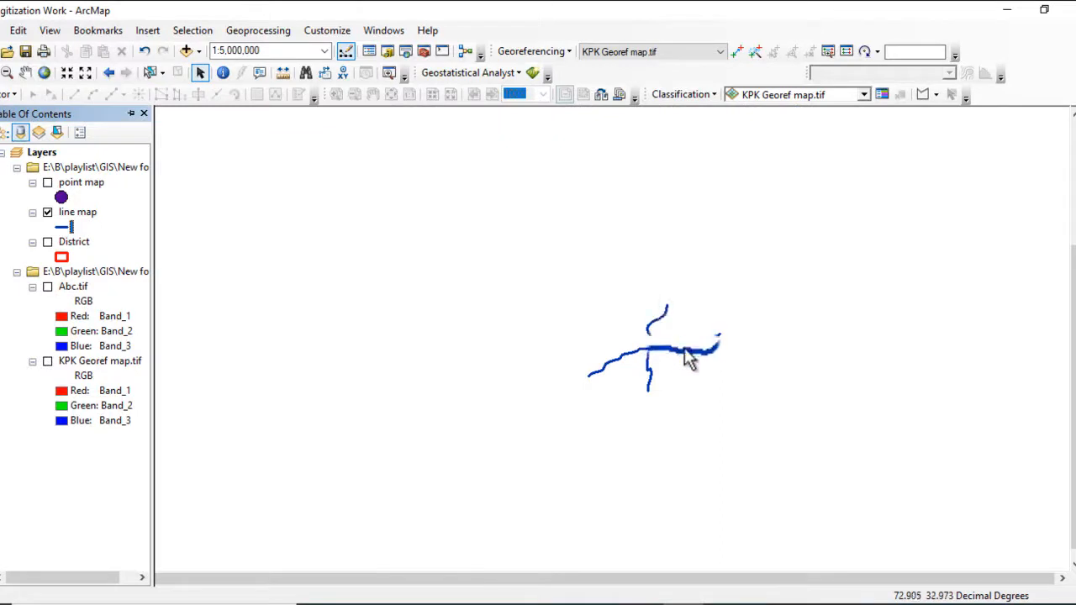
{"action": "scroll", "coordinate": [687, 357], "scroll_direction": "down", "scroll_amount": 3}
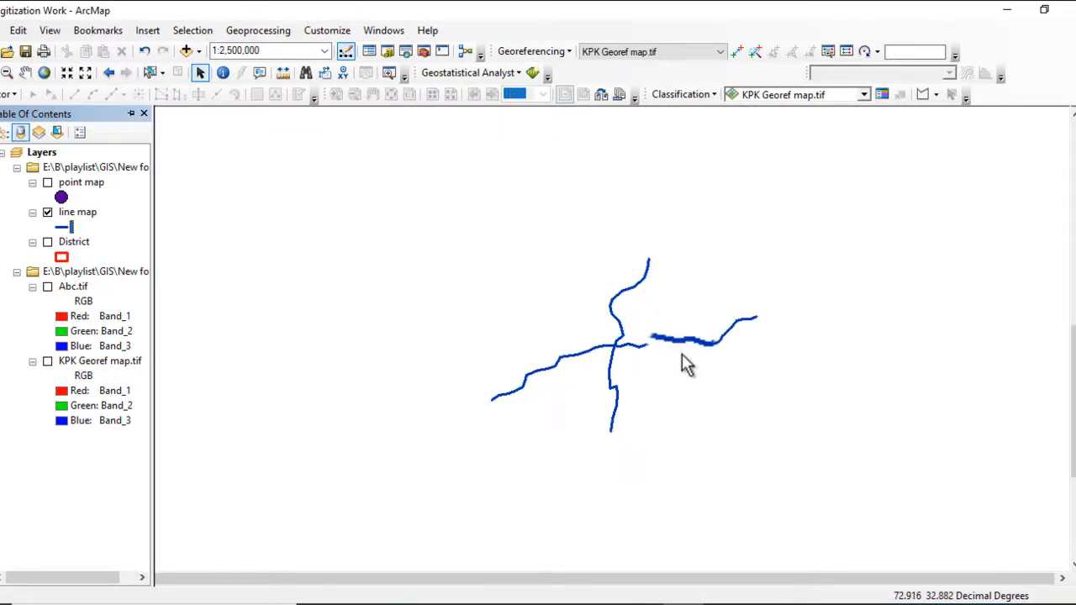
{"action": "scroll", "coordinate": [648, 342], "scroll_direction": "down", "scroll_amount": 2}
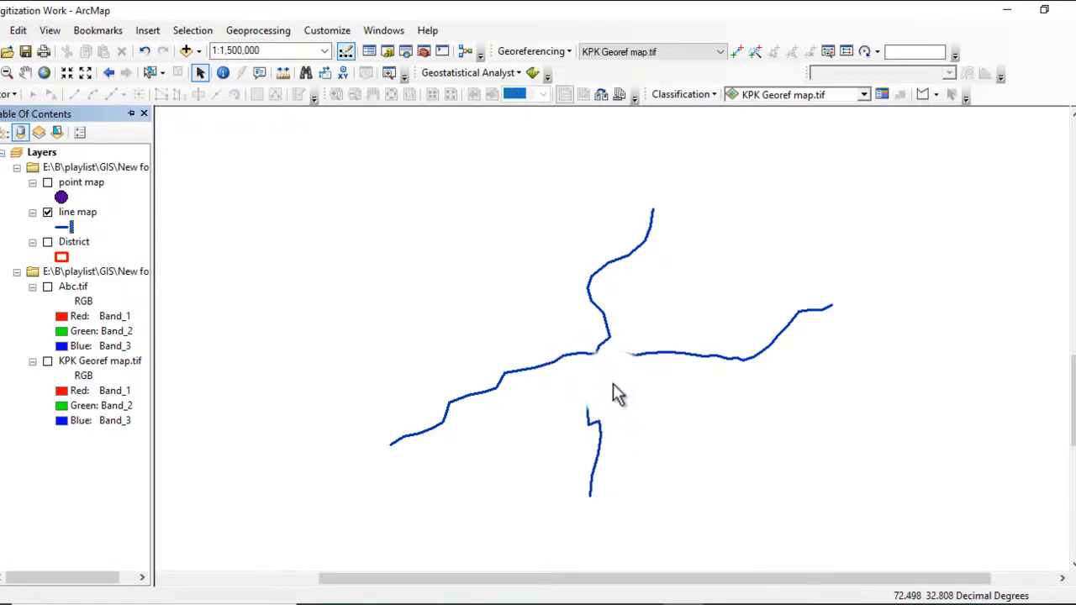
{"action": "scroll", "coordinate": [519, 313], "scroll_direction": "up", "scroll_amount": 1}
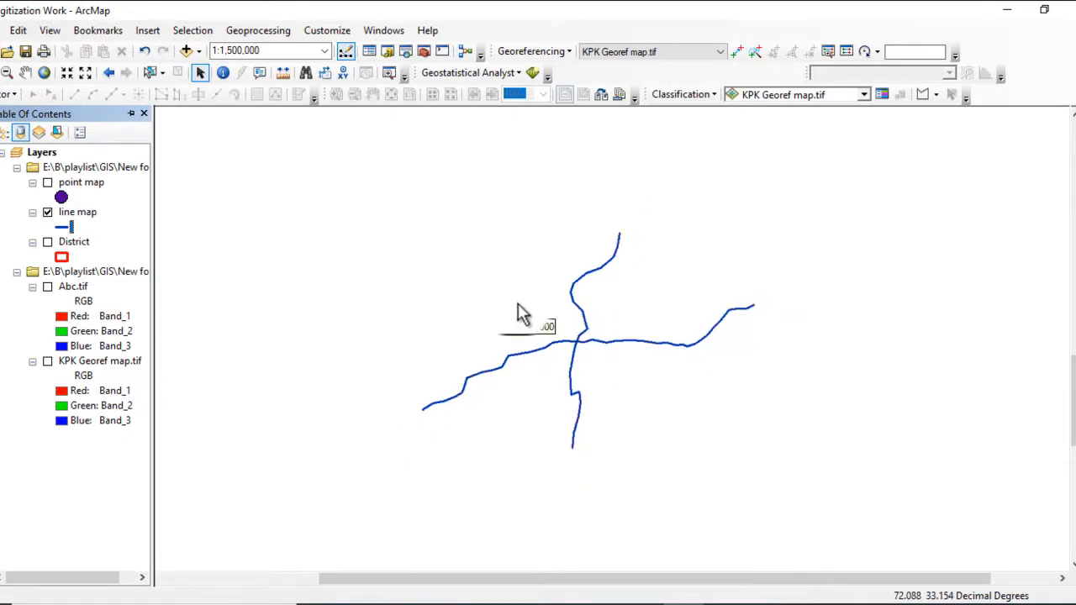